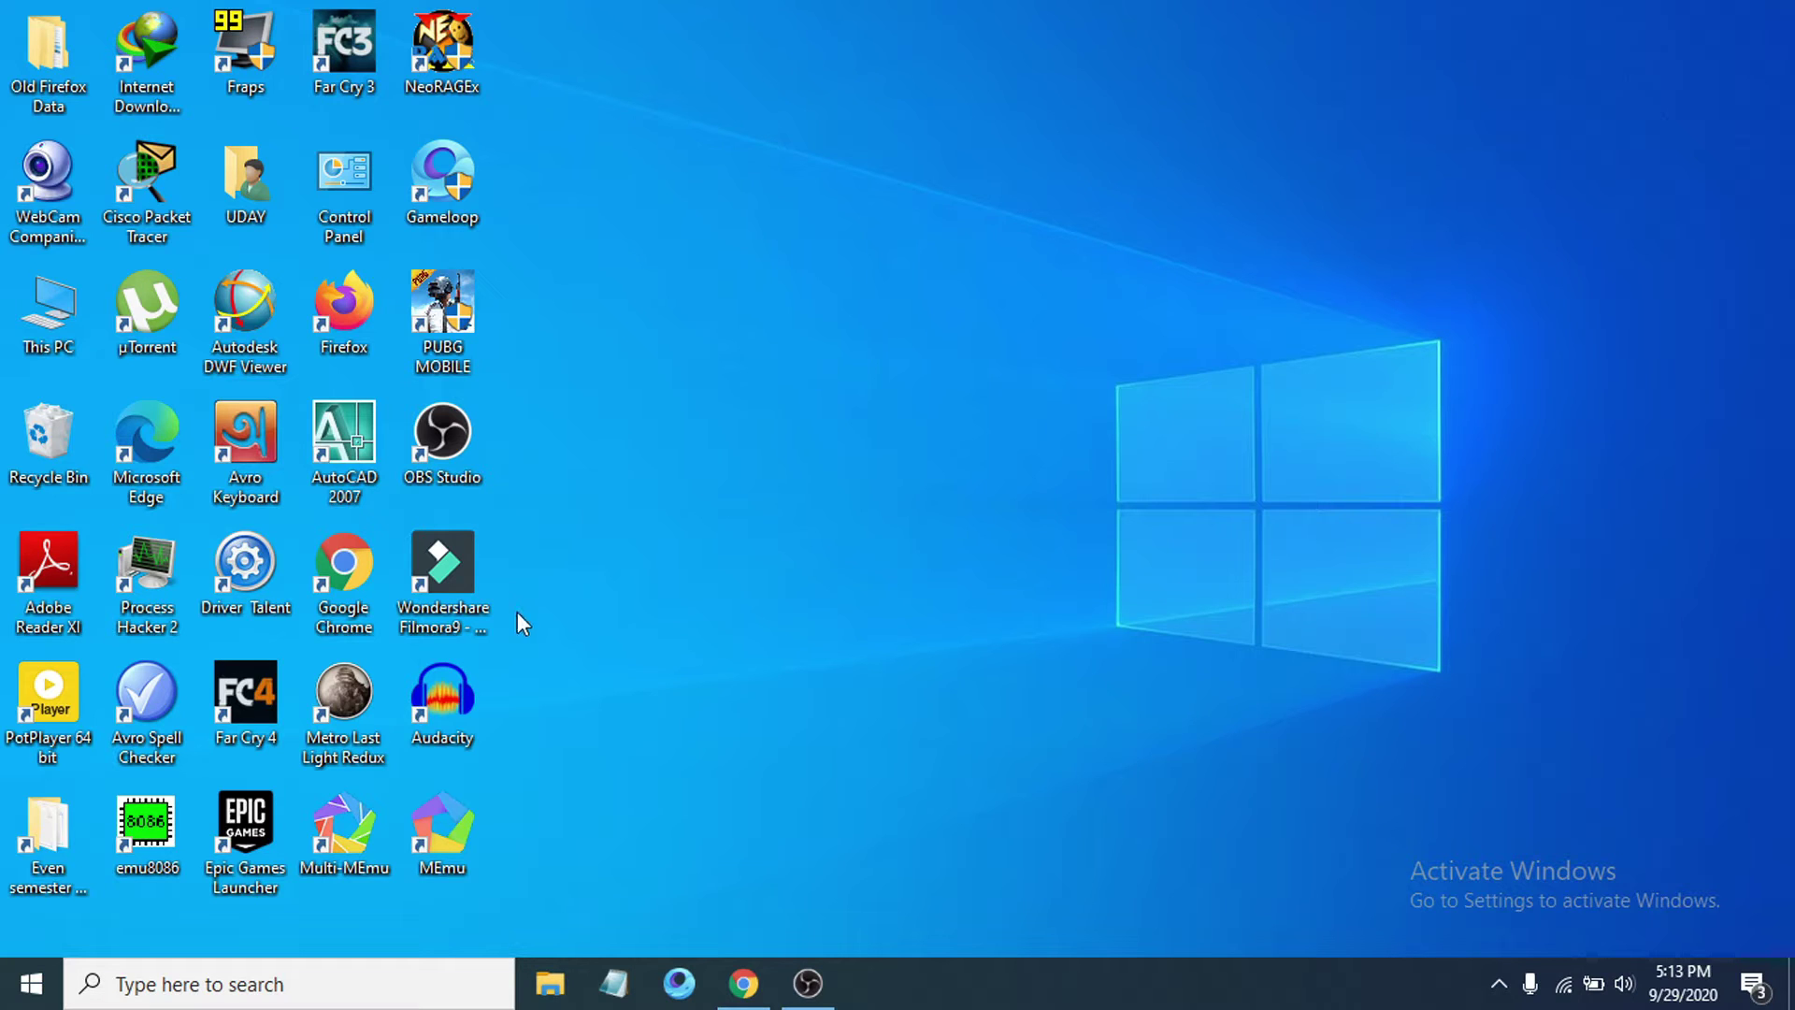
- Search Windows for "storage" and open the Storage settings
{"action": "left_click", "coordinate": [165, 993]}
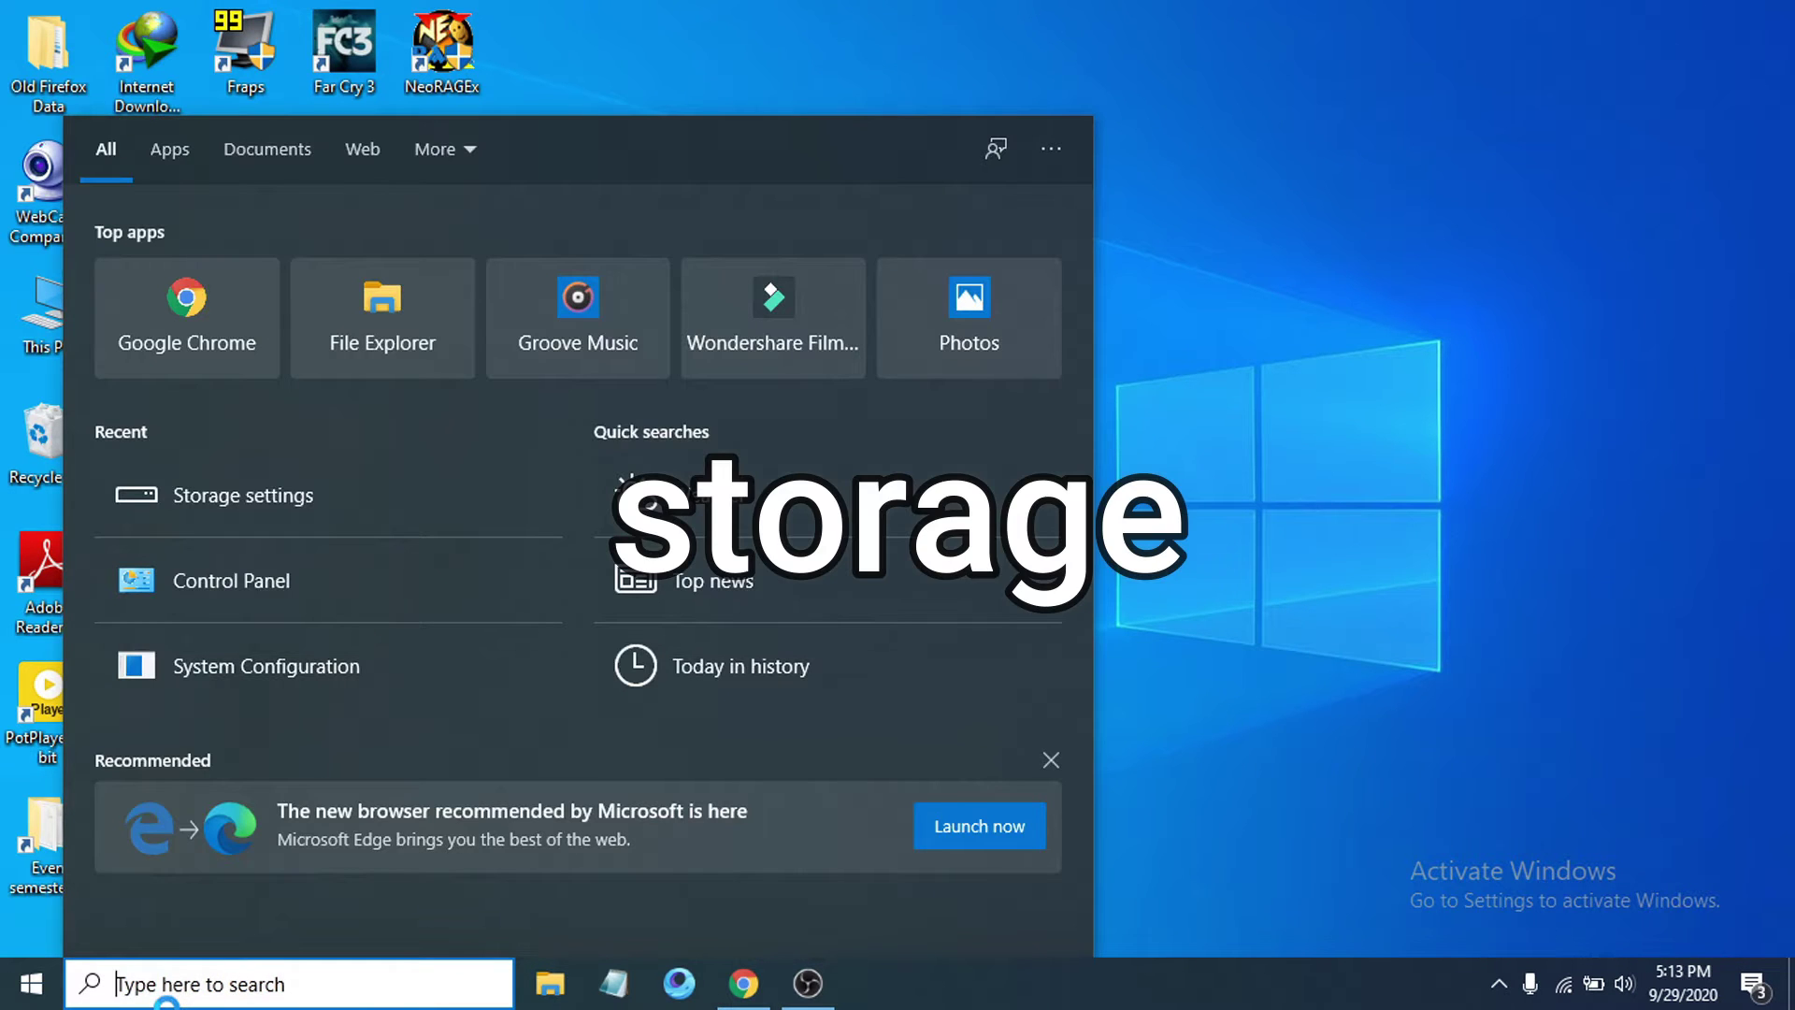
{"action": "type", "text": "sto"}
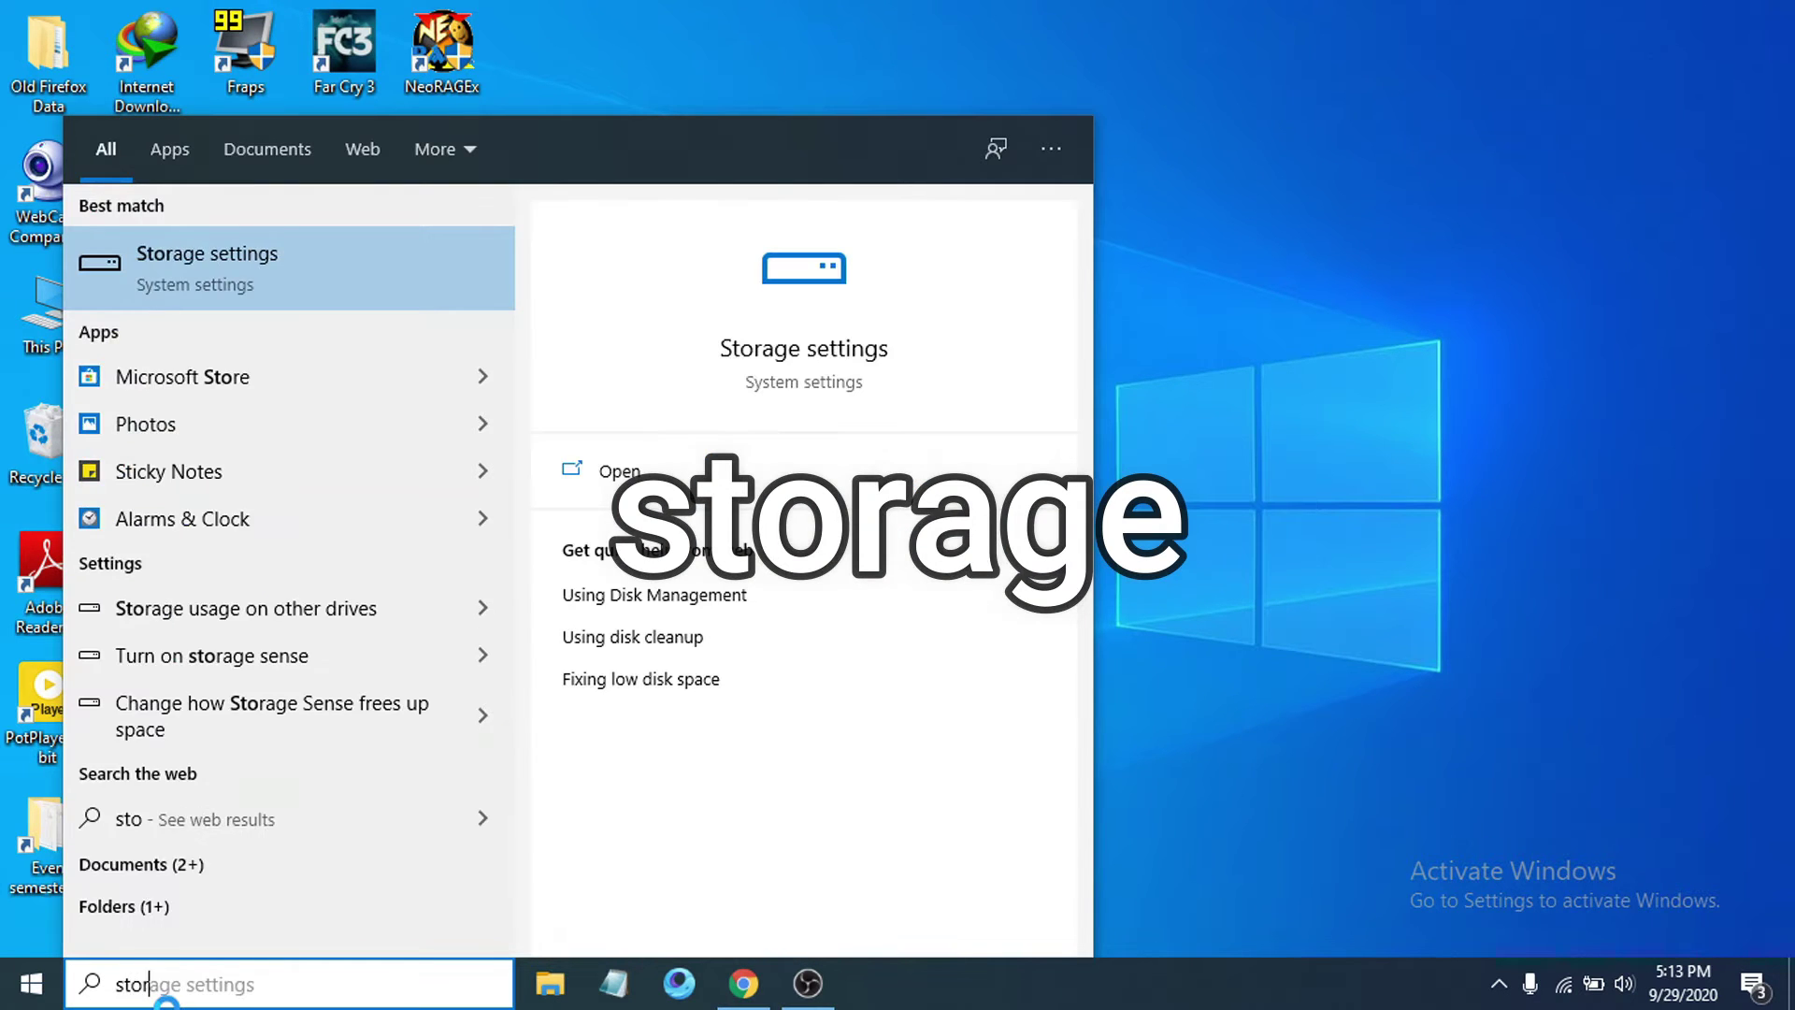
{"action": "type", "text": "rage"}
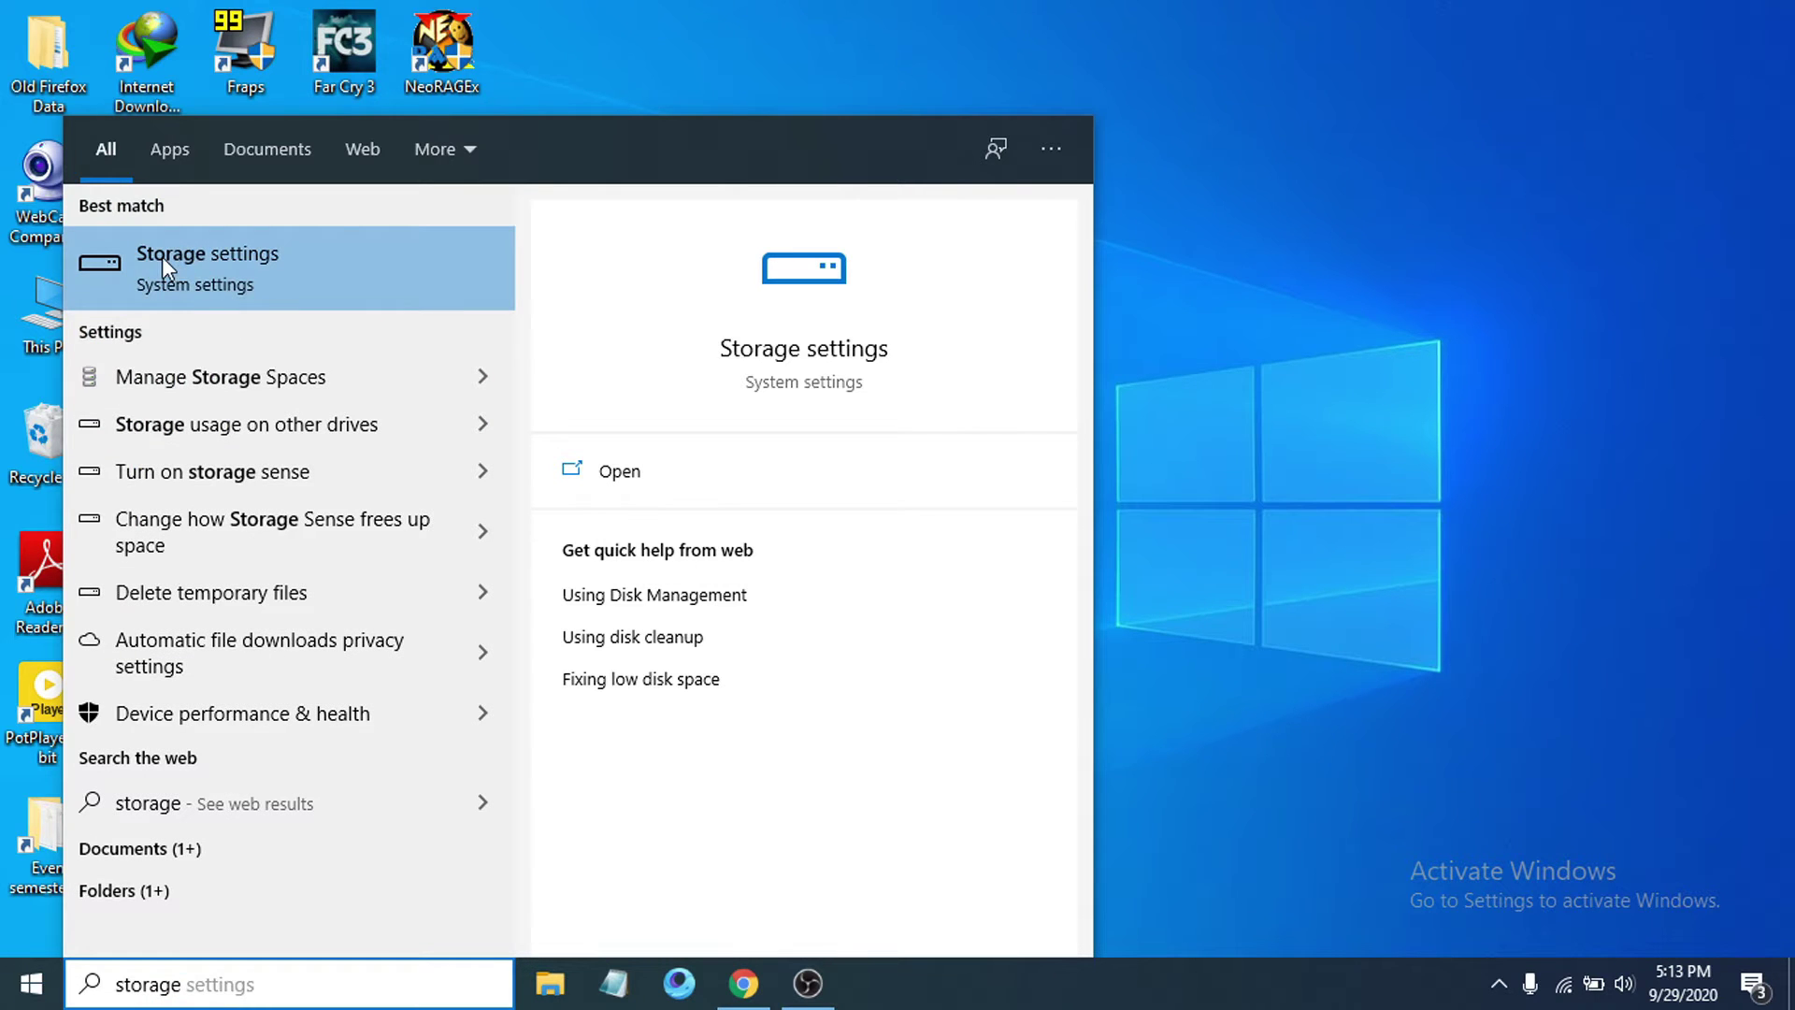
{"action": "left_click", "coordinate": [110, 262]}
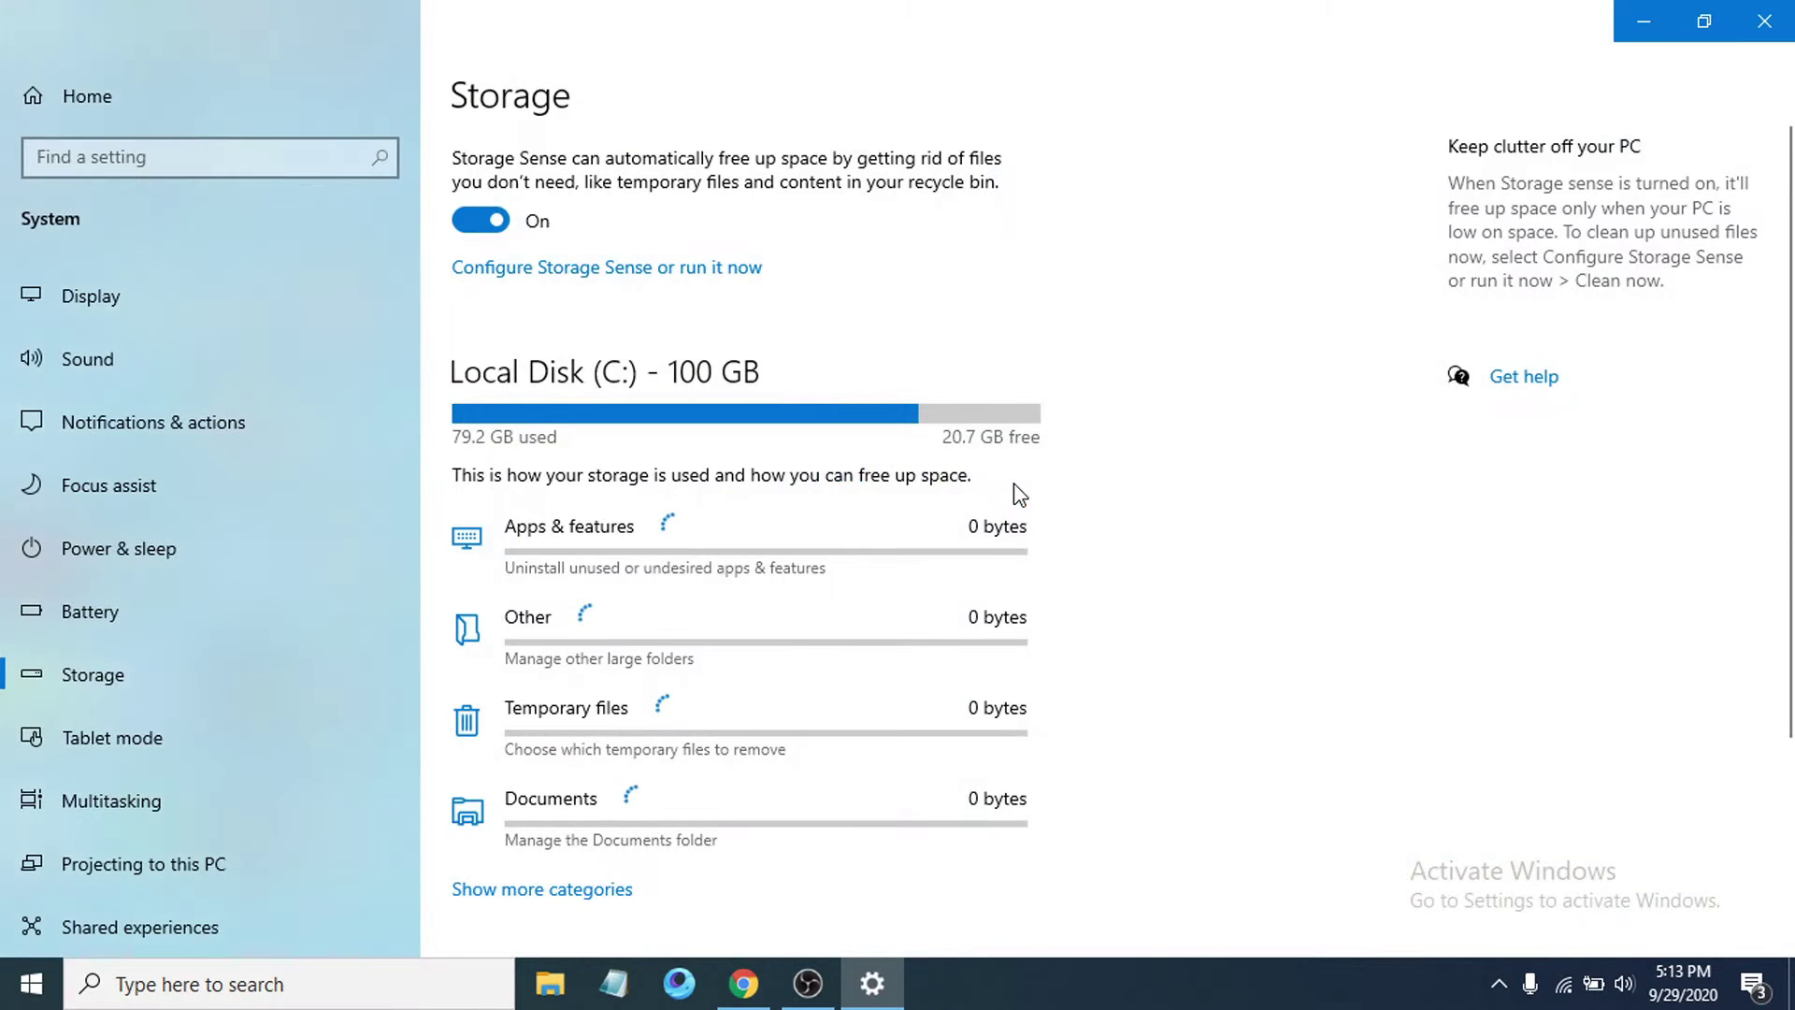
- Review the storage usage of Local Disk (C:) and open its Temporary files category
{"action": "scroll", "coordinate": [726, 490], "scroll_direction": "down", "scroll_amount": 3}
{"action": "scroll", "coordinate": [725, 490], "scroll_direction": "up", "scroll_amount": 3}
{"action": "scroll", "coordinate": [726, 490], "scroll_direction": "down", "scroll_amount": 3}
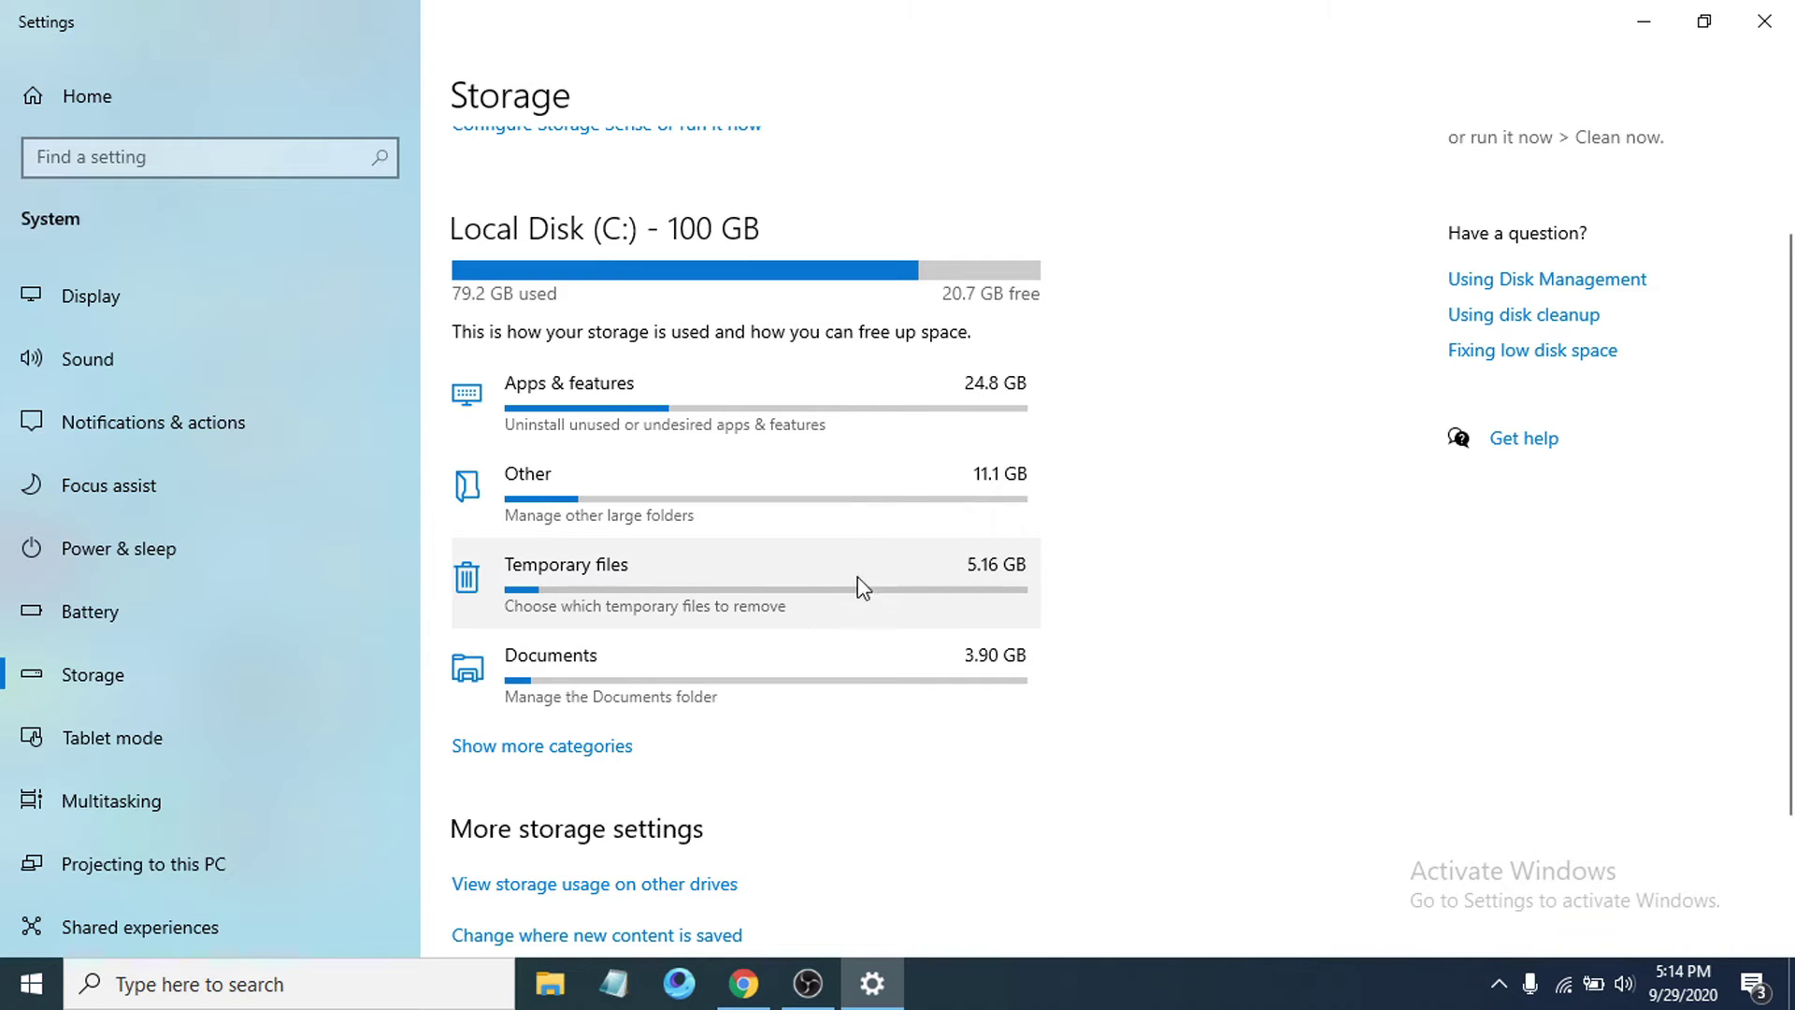
{"action": "left_click", "coordinate": [464, 581]}
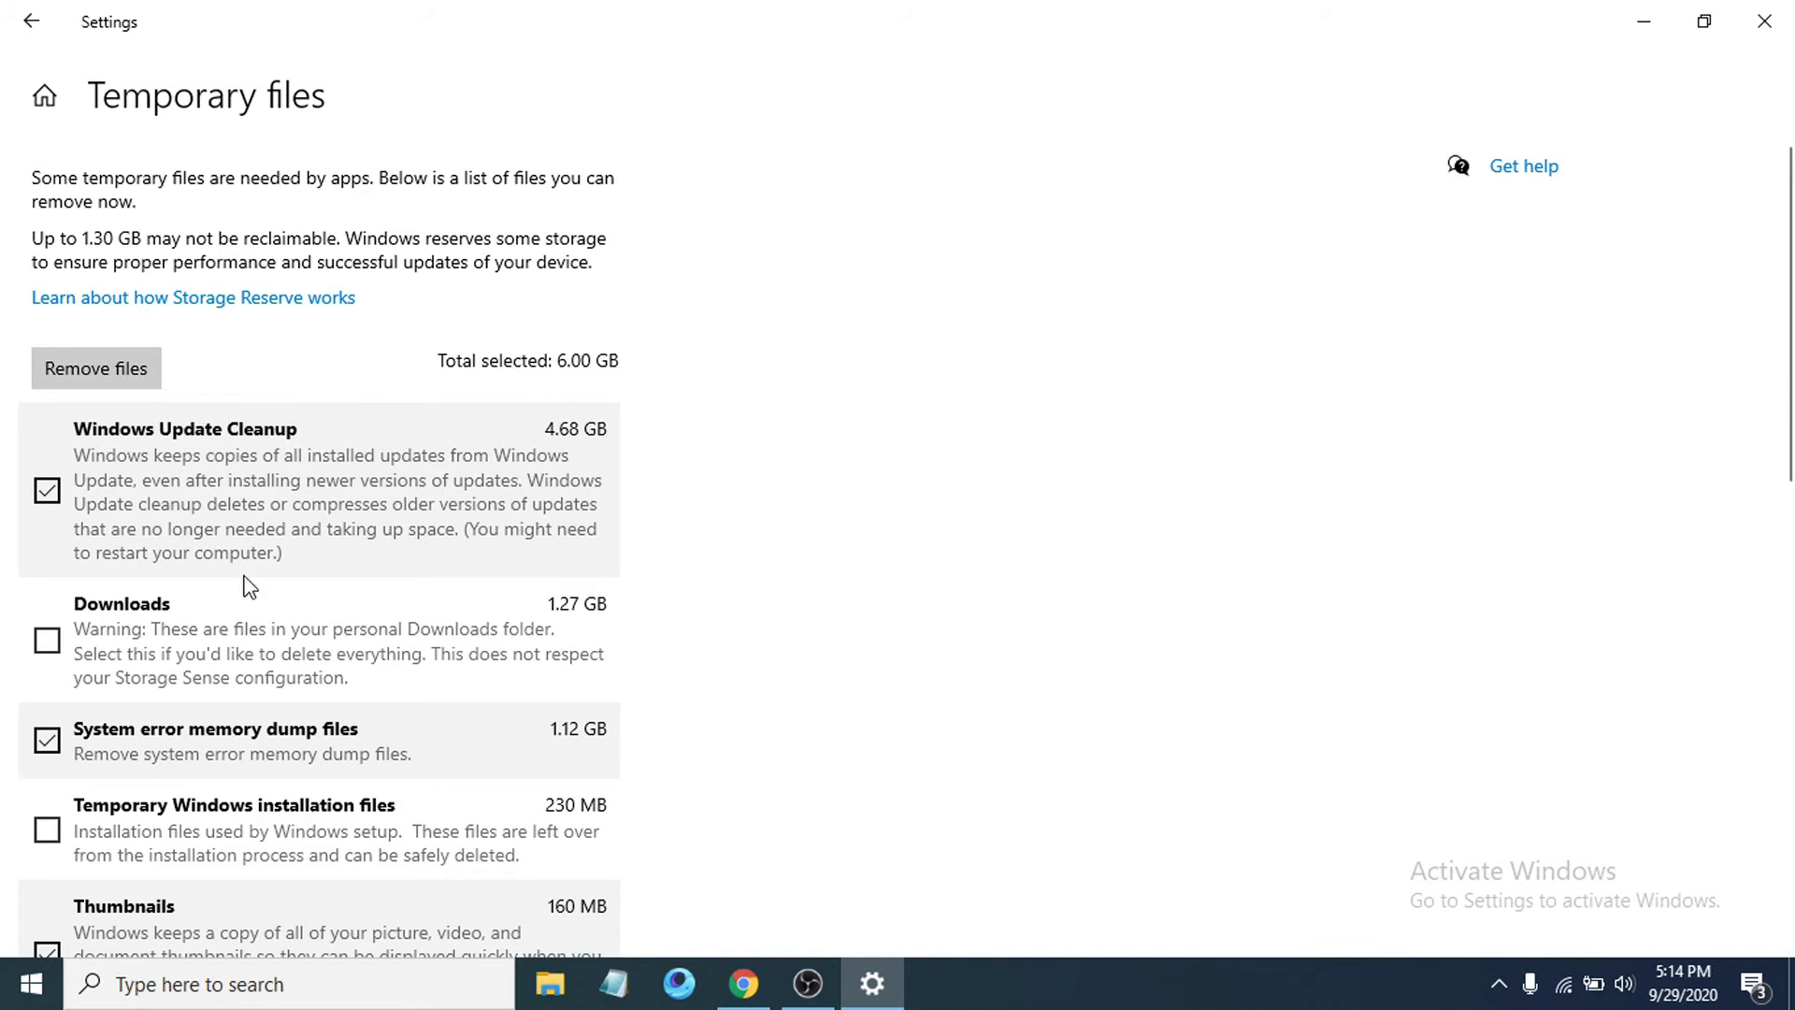
- Examine the list of removable temporary file categories, their sizes and which ones are selected for removal
{"action": "scroll", "coordinate": [295, 637], "scroll_direction": "down", "scroll_amount": 5}
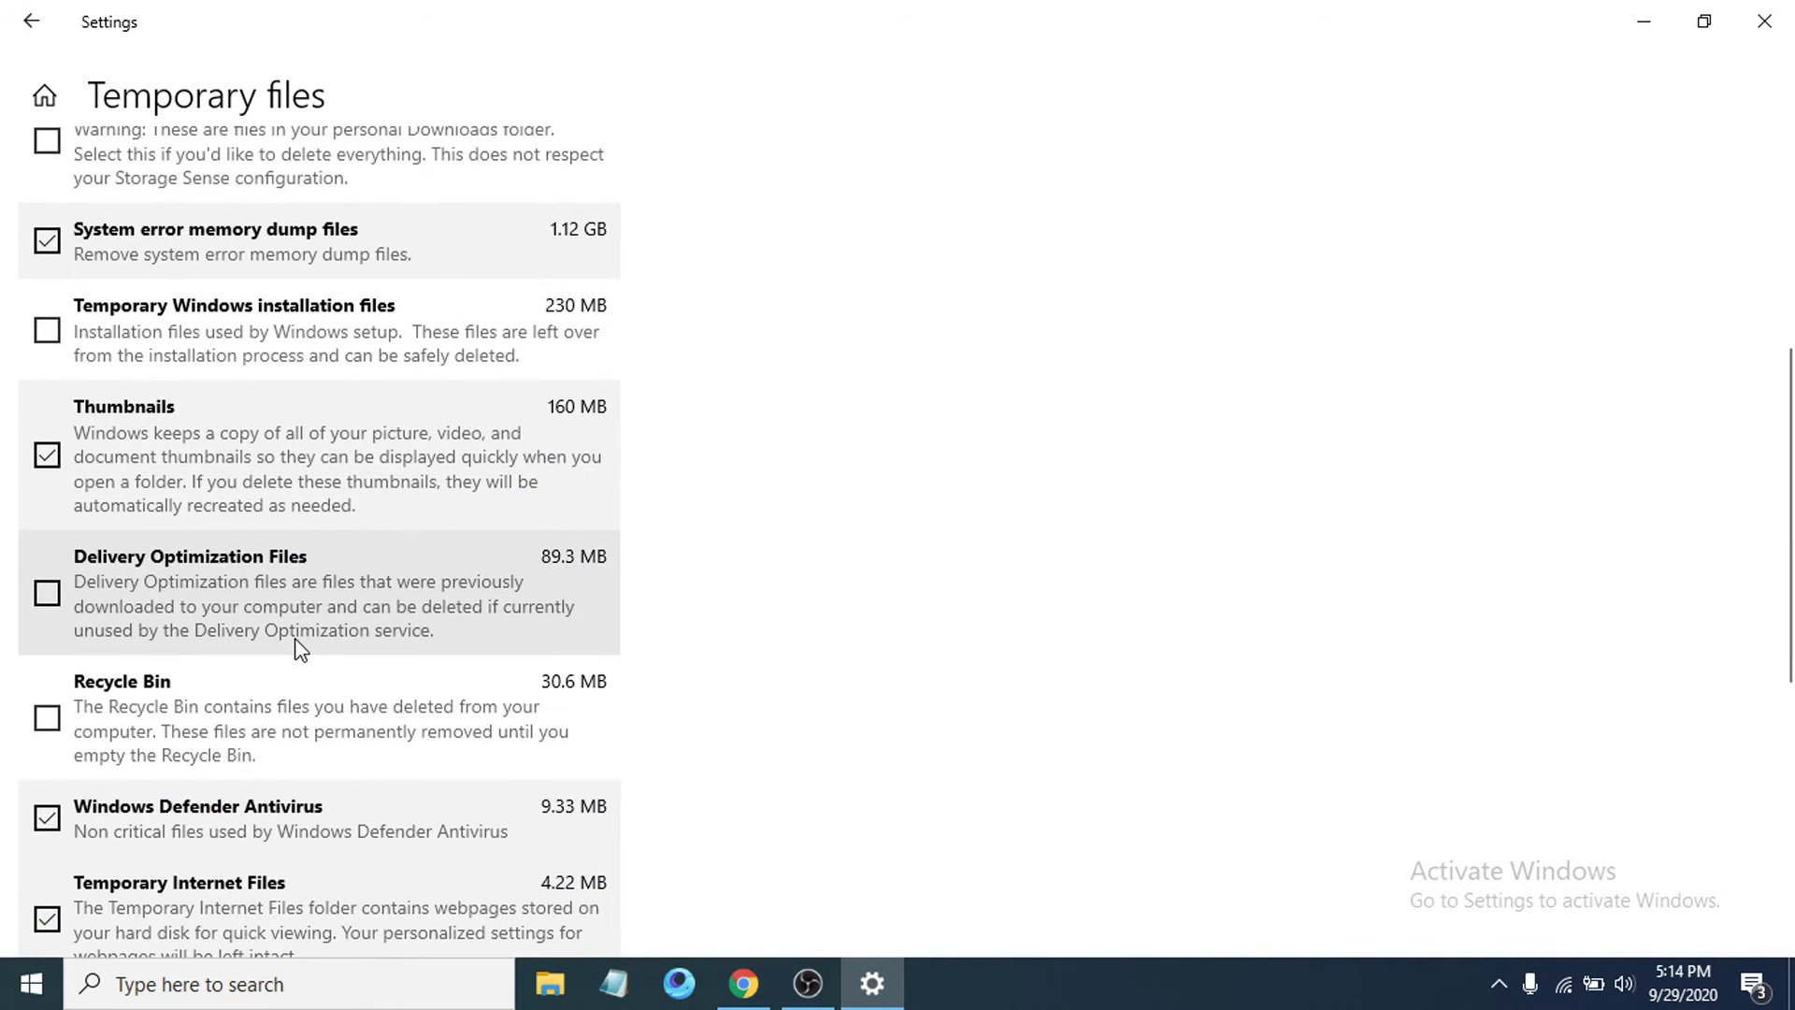
{"action": "scroll", "coordinate": [294, 645], "scroll_direction": "up", "scroll_amount": 1}
{"action": "scroll", "coordinate": [294, 645], "scroll_direction": "down", "scroll_amount": 5}
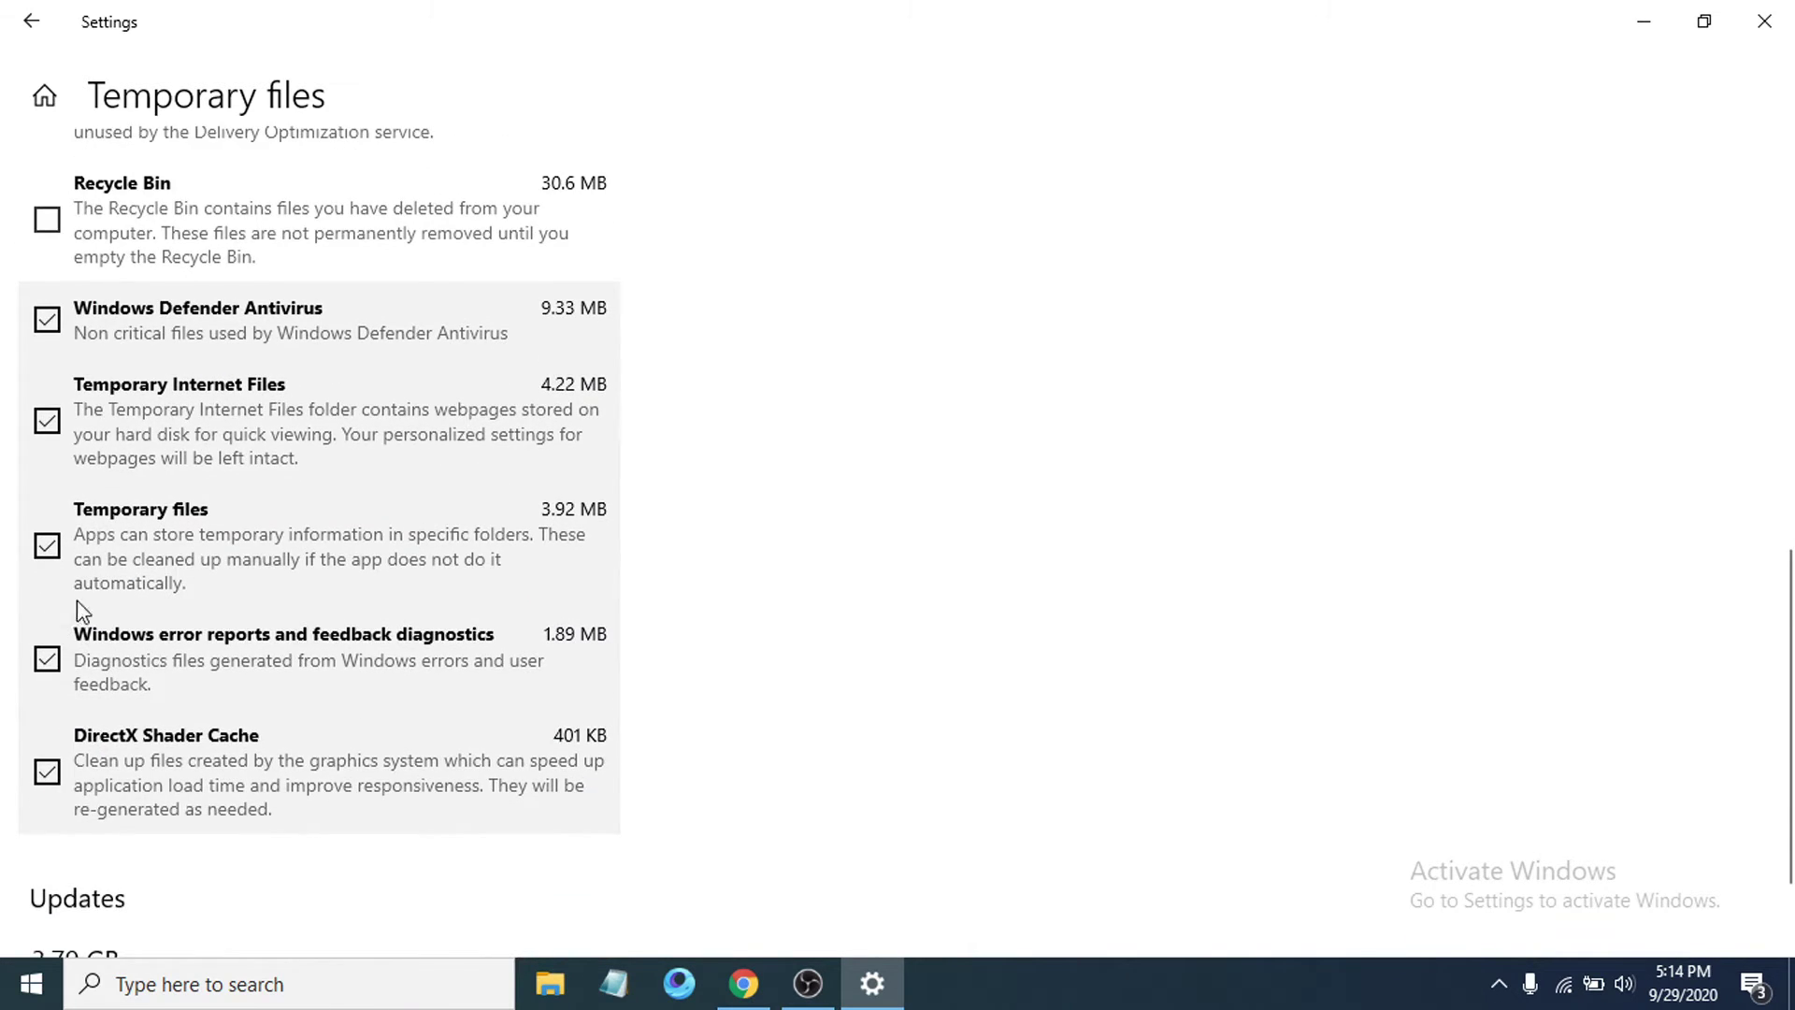
{"action": "scroll", "coordinate": [257, 572], "scroll_direction": "up", "scroll_amount": 5}
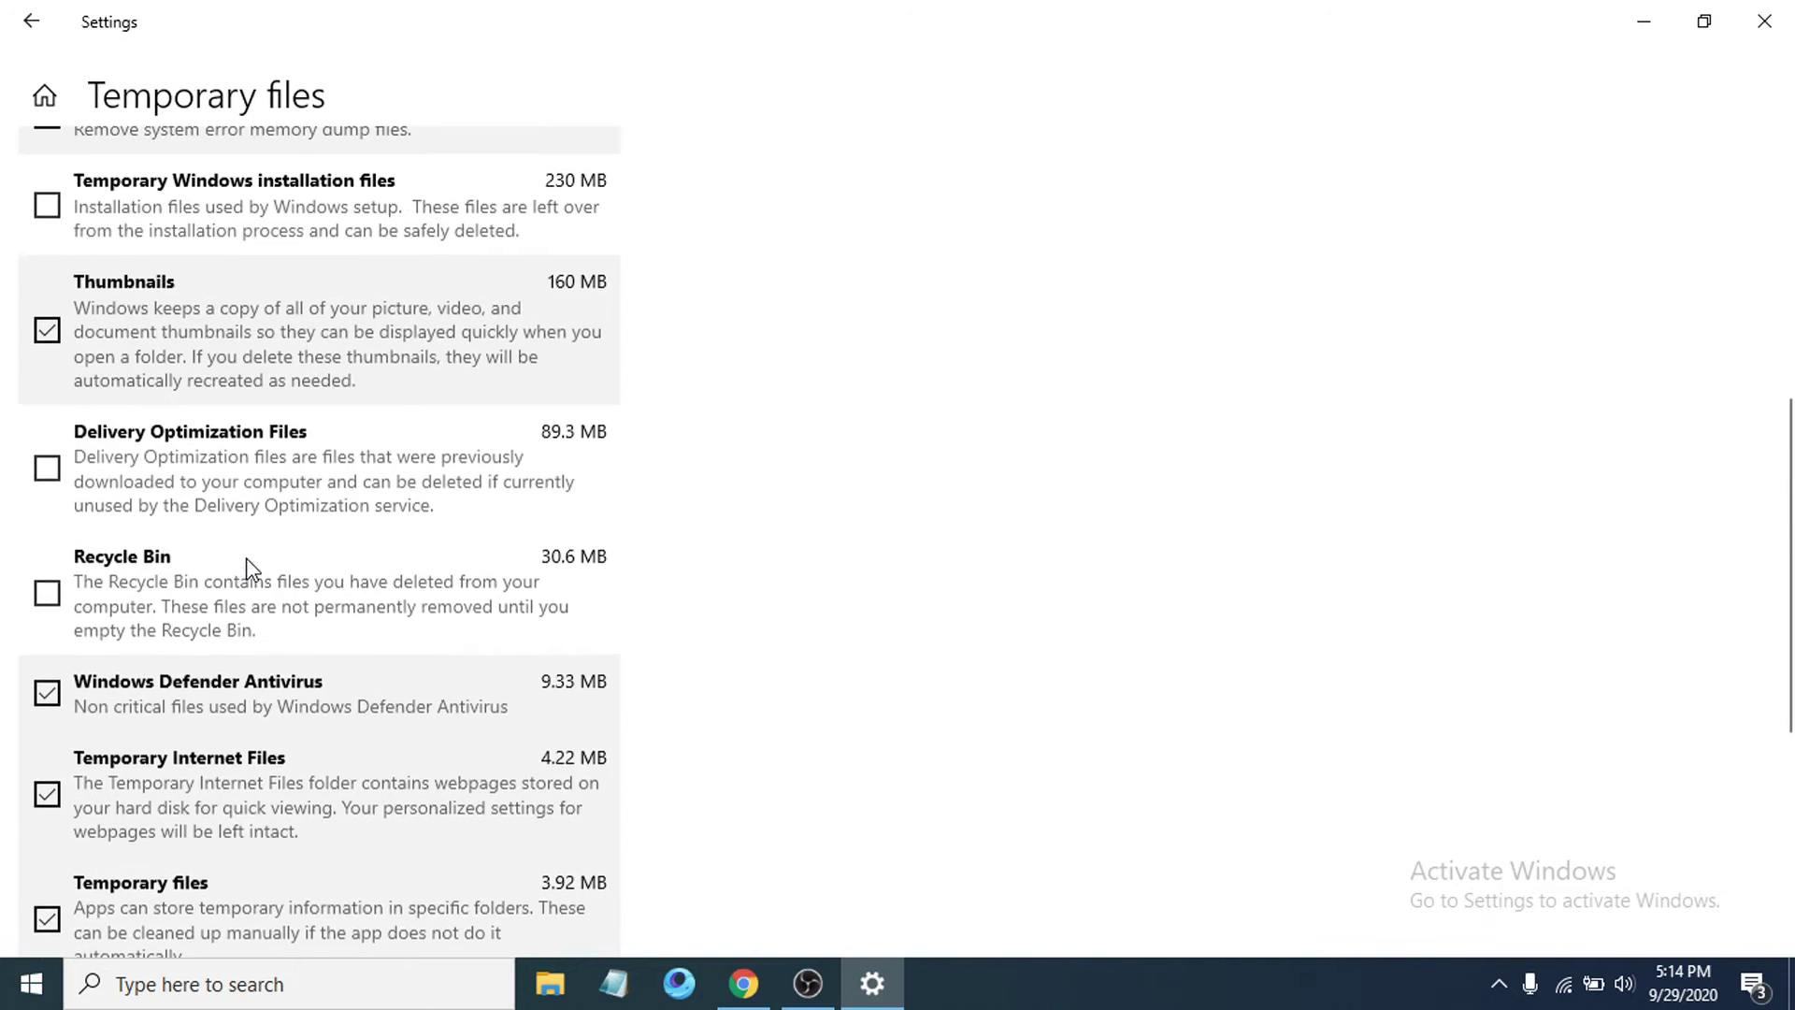
{"action": "scroll", "coordinate": [249, 566], "scroll_direction": "up", "scroll_amount": 3}
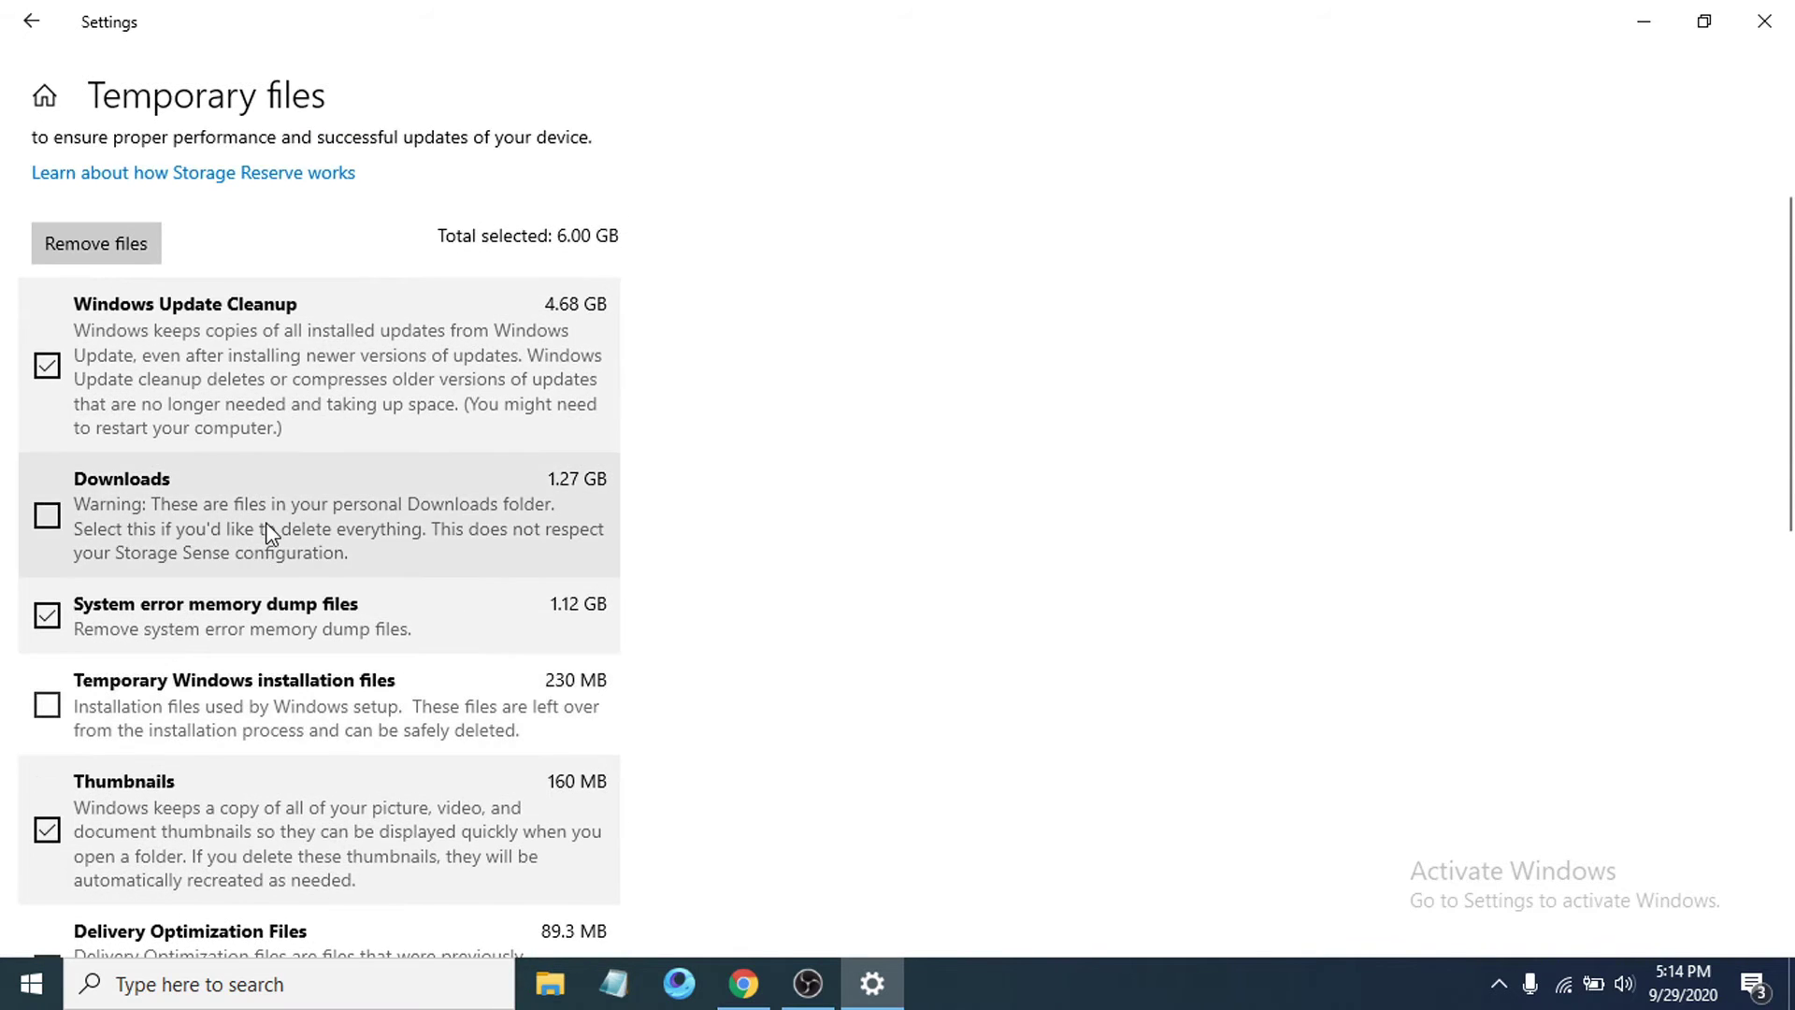
{"action": "scroll", "coordinate": [268, 529], "scroll_direction": "down", "scroll_amount": 1}
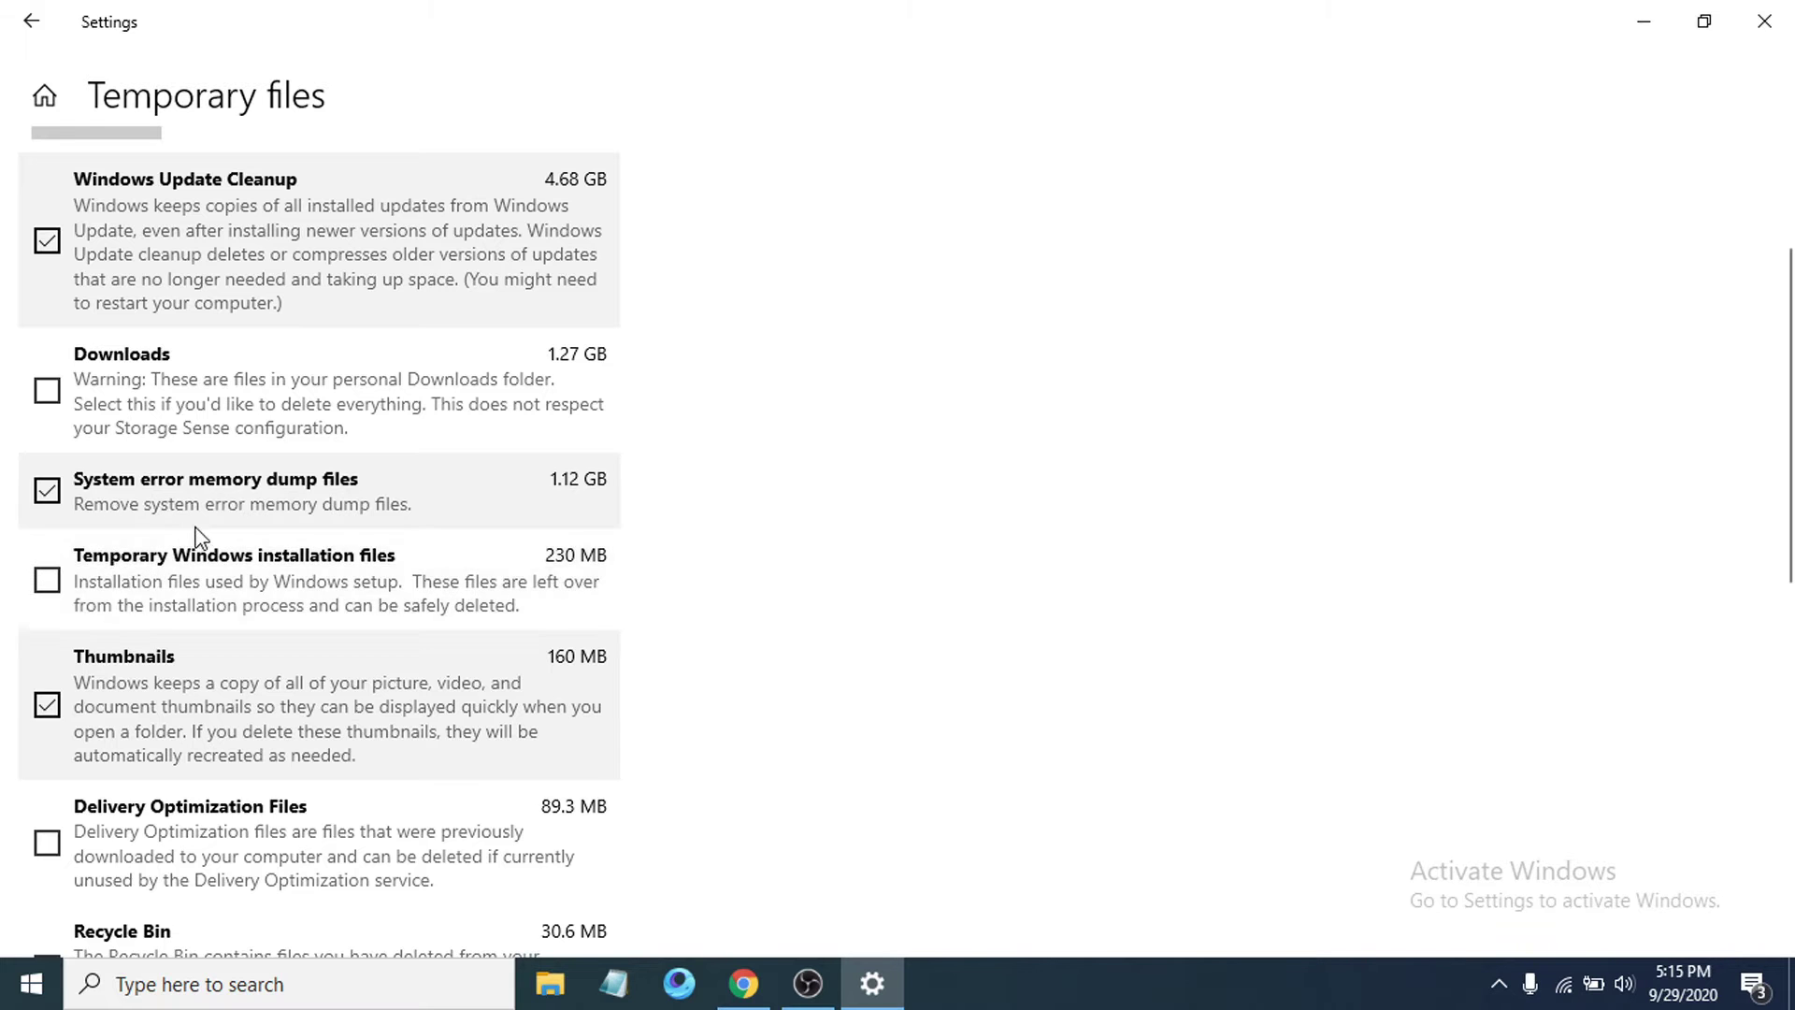
{"action": "scroll", "coordinate": [290, 595], "scroll_direction": "down", "scroll_amount": 1}
{"action": "scroll", "coordinate": [168, 547], "scroll_direction": "down", "scroll_amount": 6}
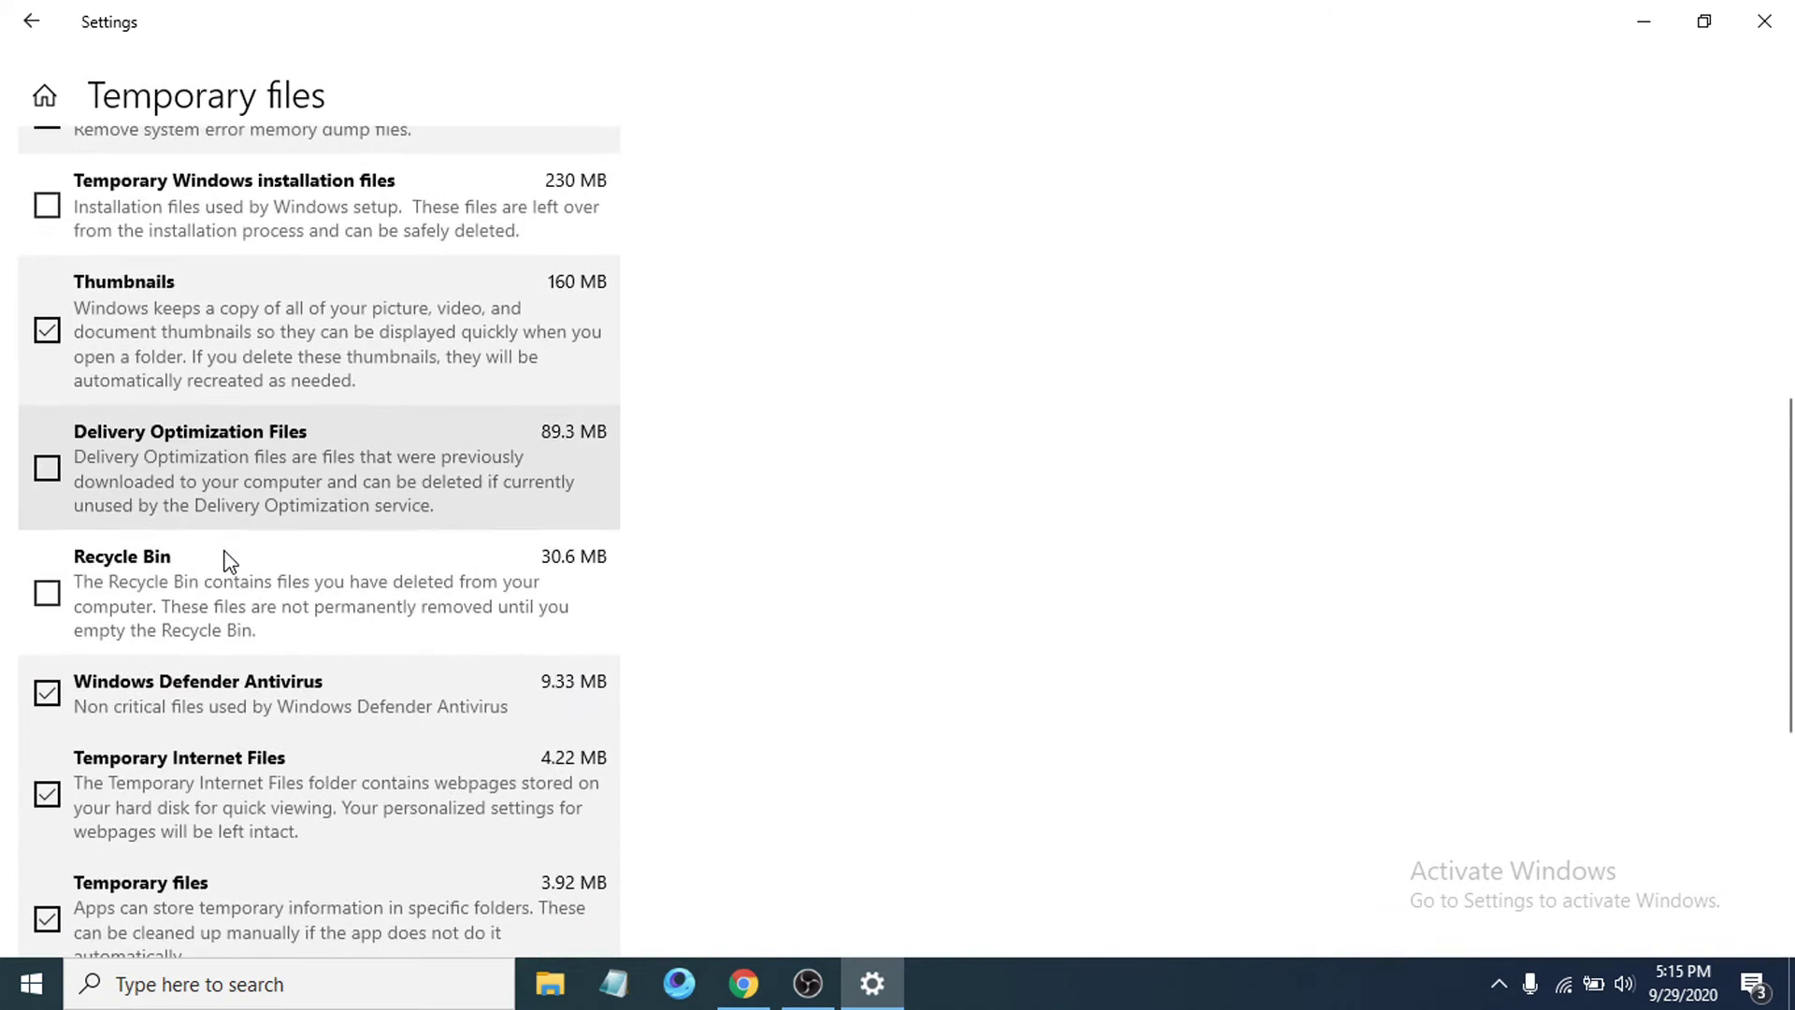
{"action": "scroll", "coordinate": [241, 561], "scroll_direction": "up", "scroll_amount": 8}
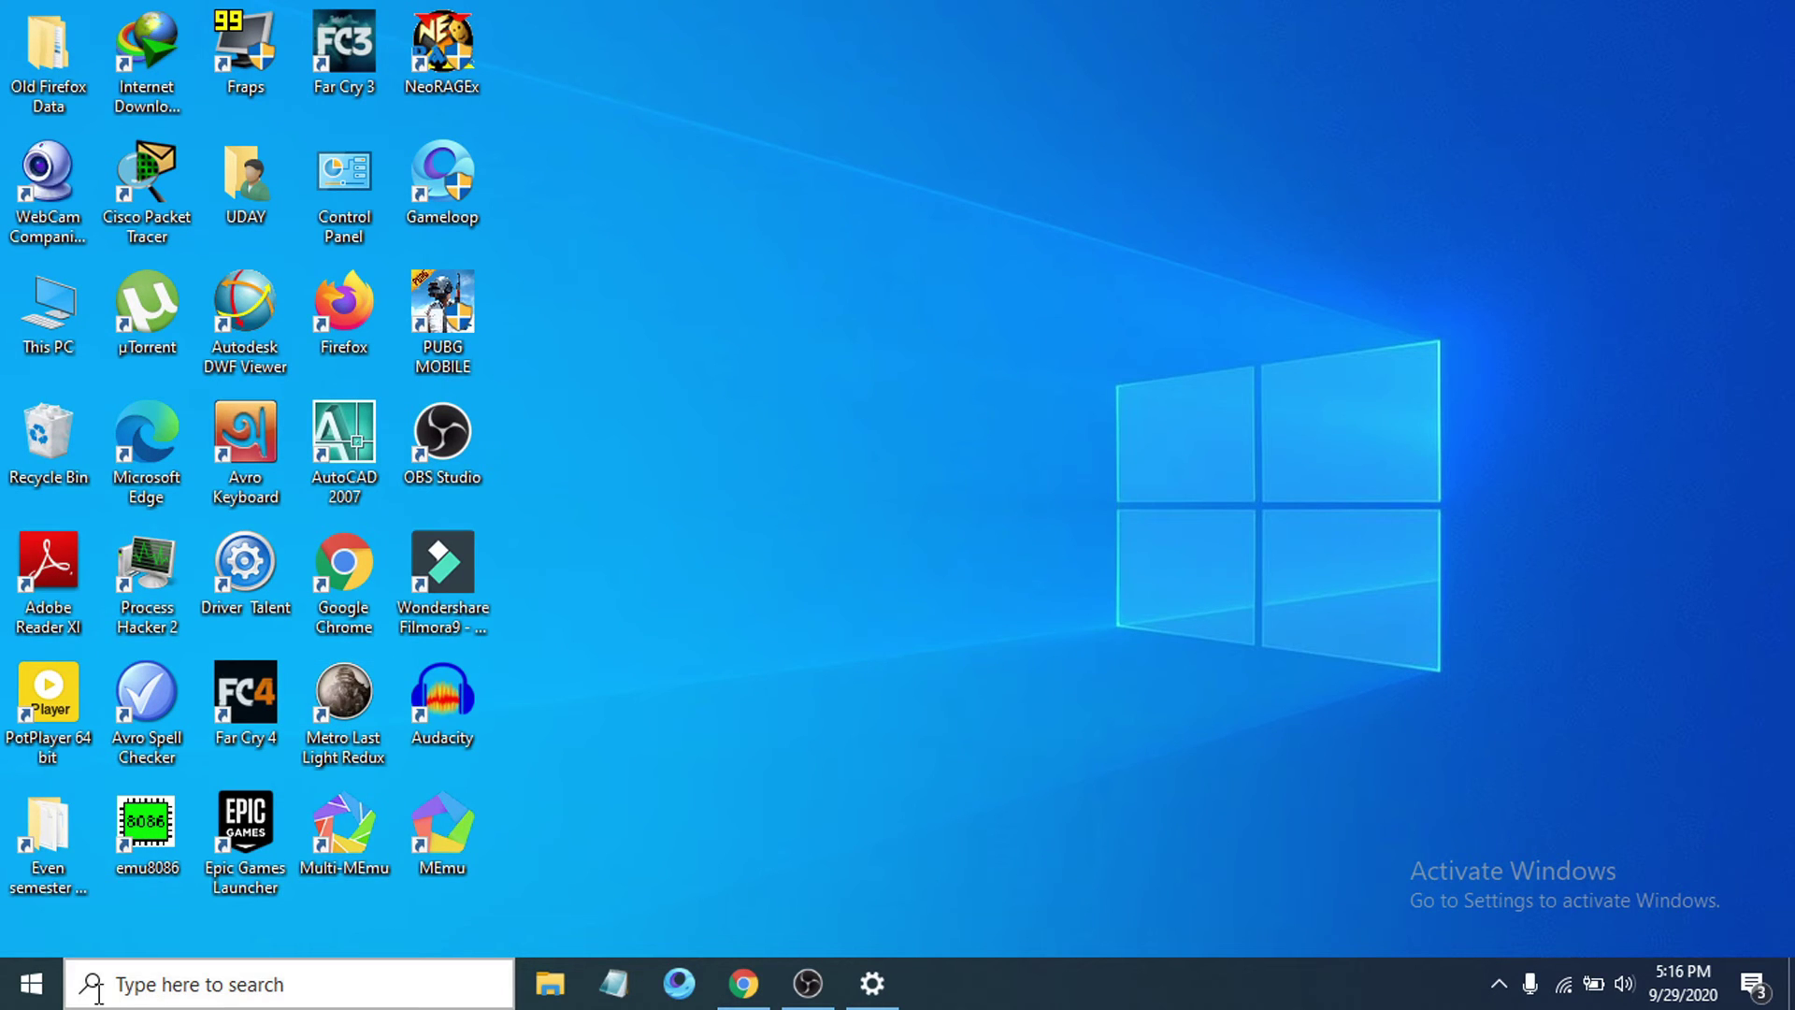
- Open the user's temporary files folder by running %temp% from the Run dialog
{"action": "right_click", "coordinate": [32, 1002]}
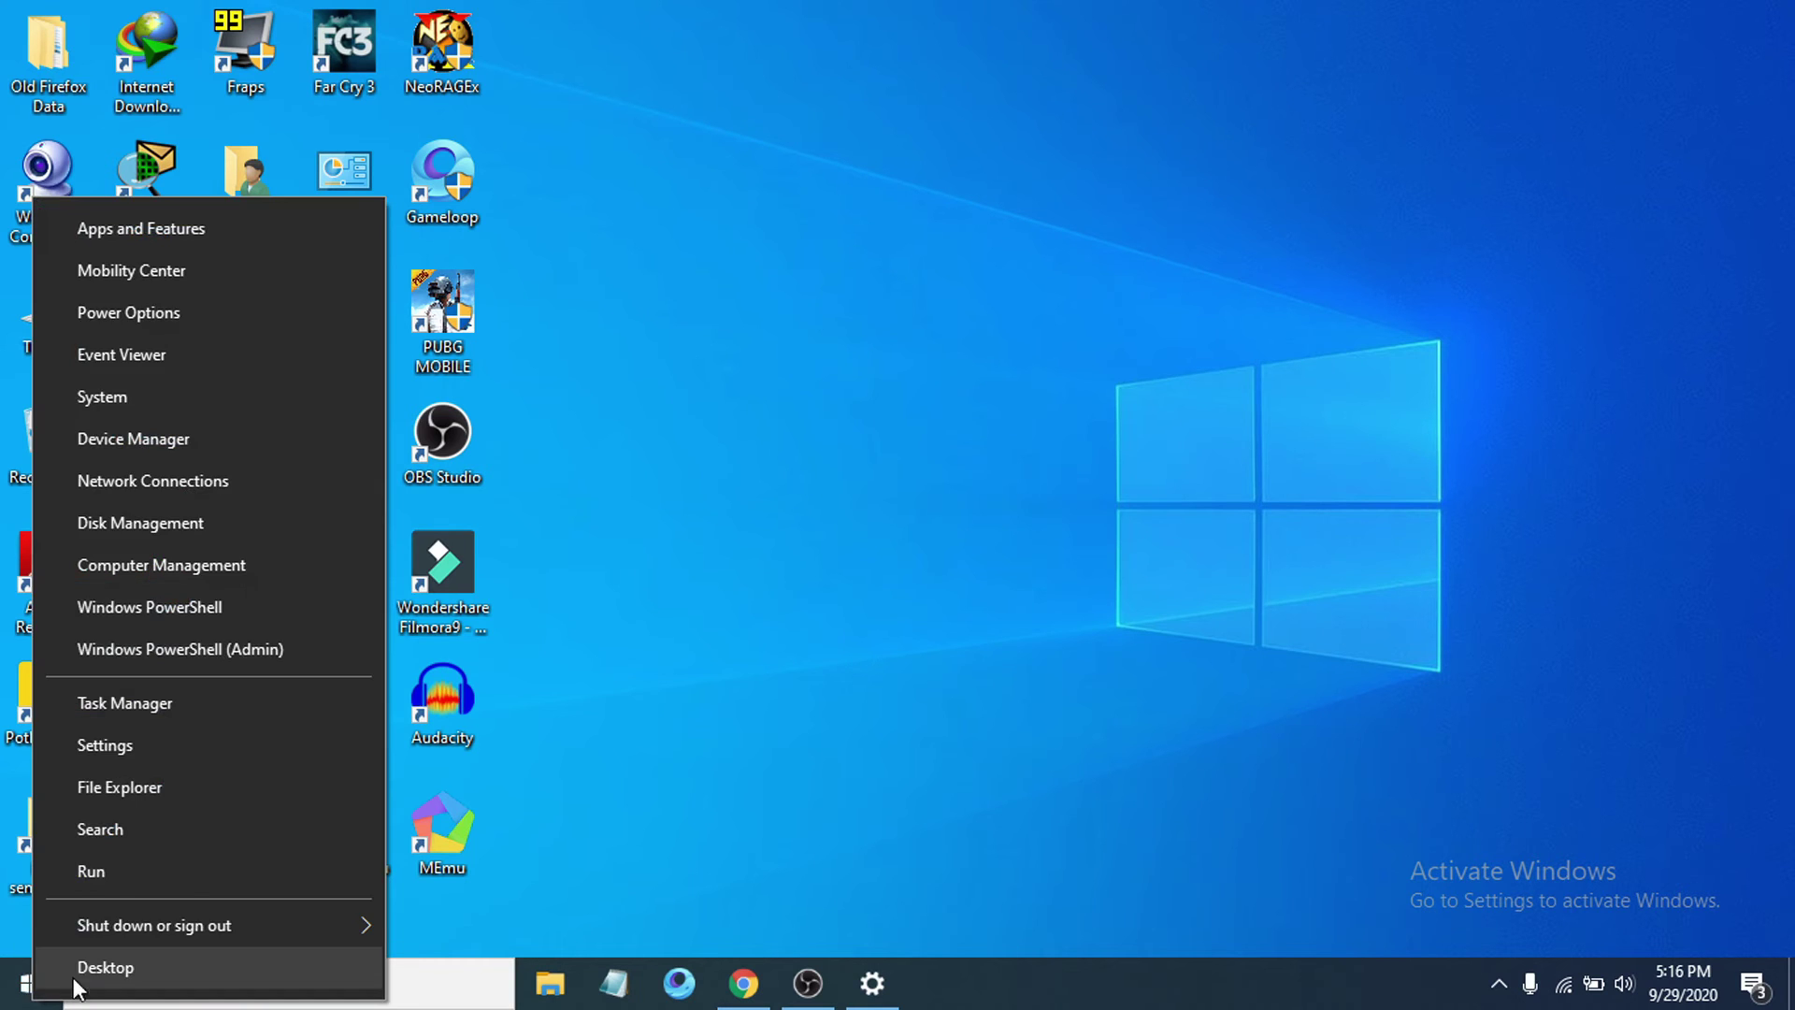
{"action": "left_click", "coordinate": [193, 872]}
{"action": "left_click", "coordinate": [211, 817]}
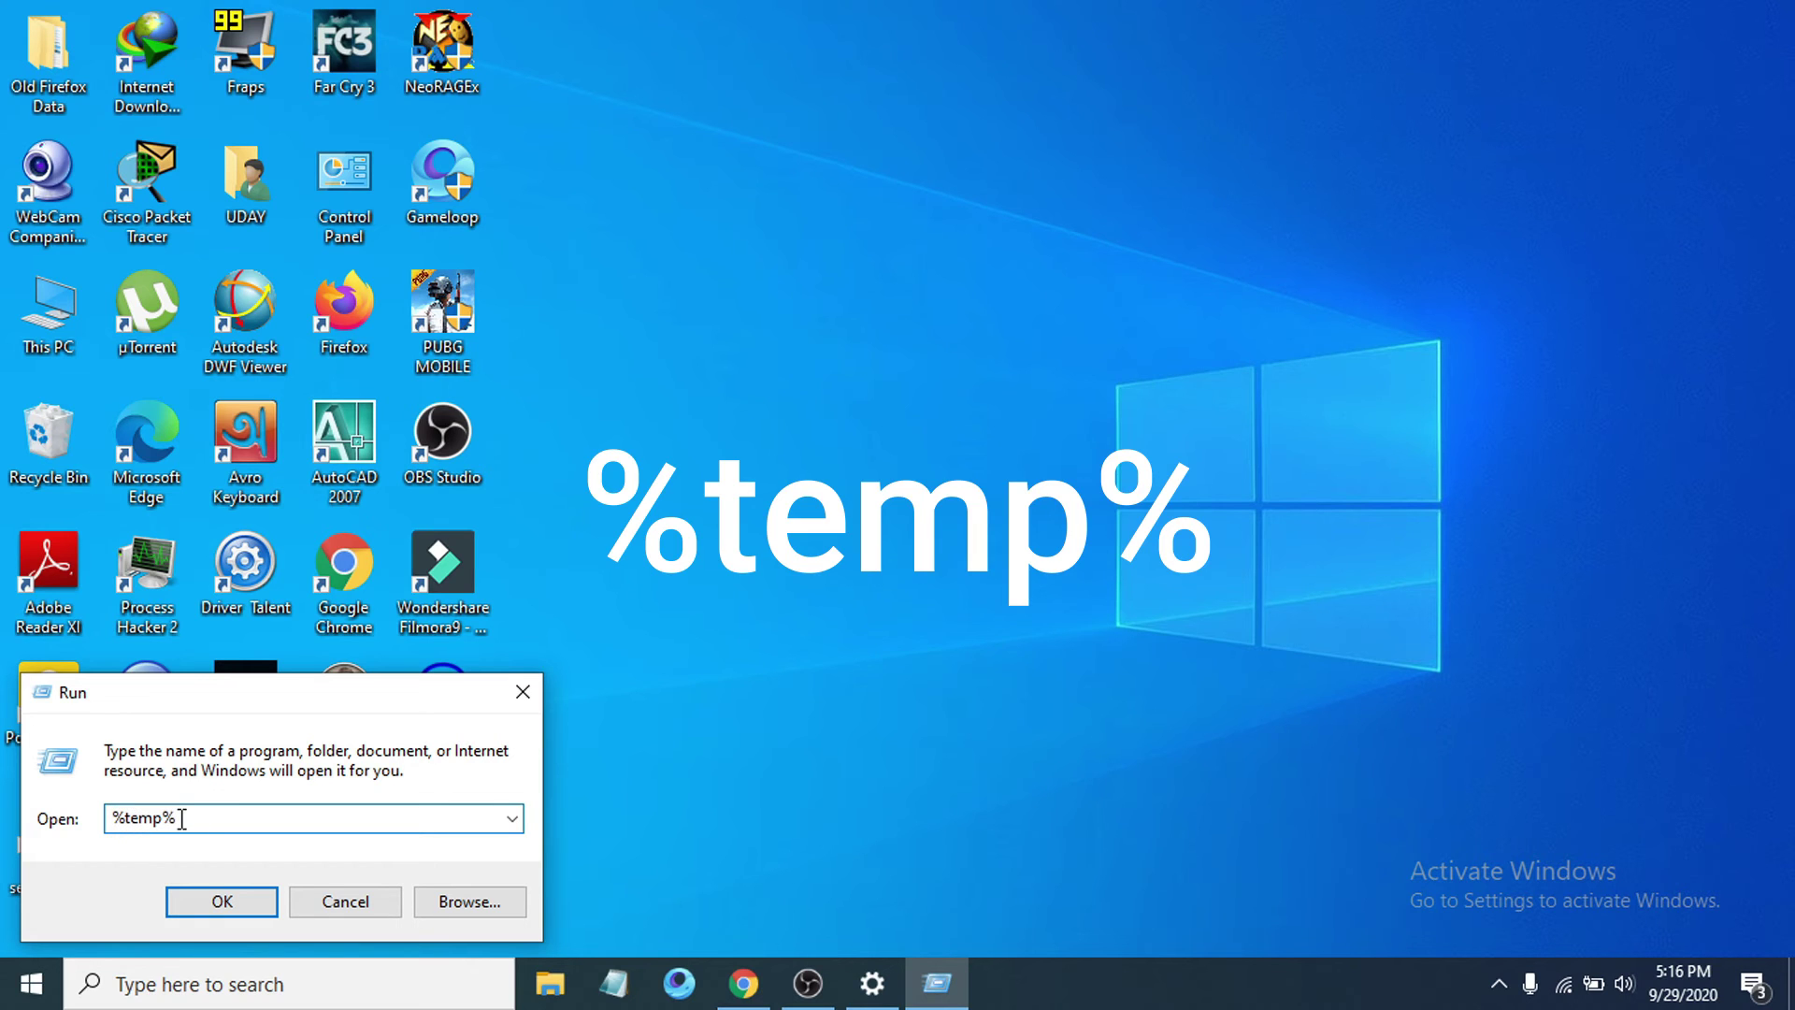
{"action": "left_click", "coordinate": [220, 903]}
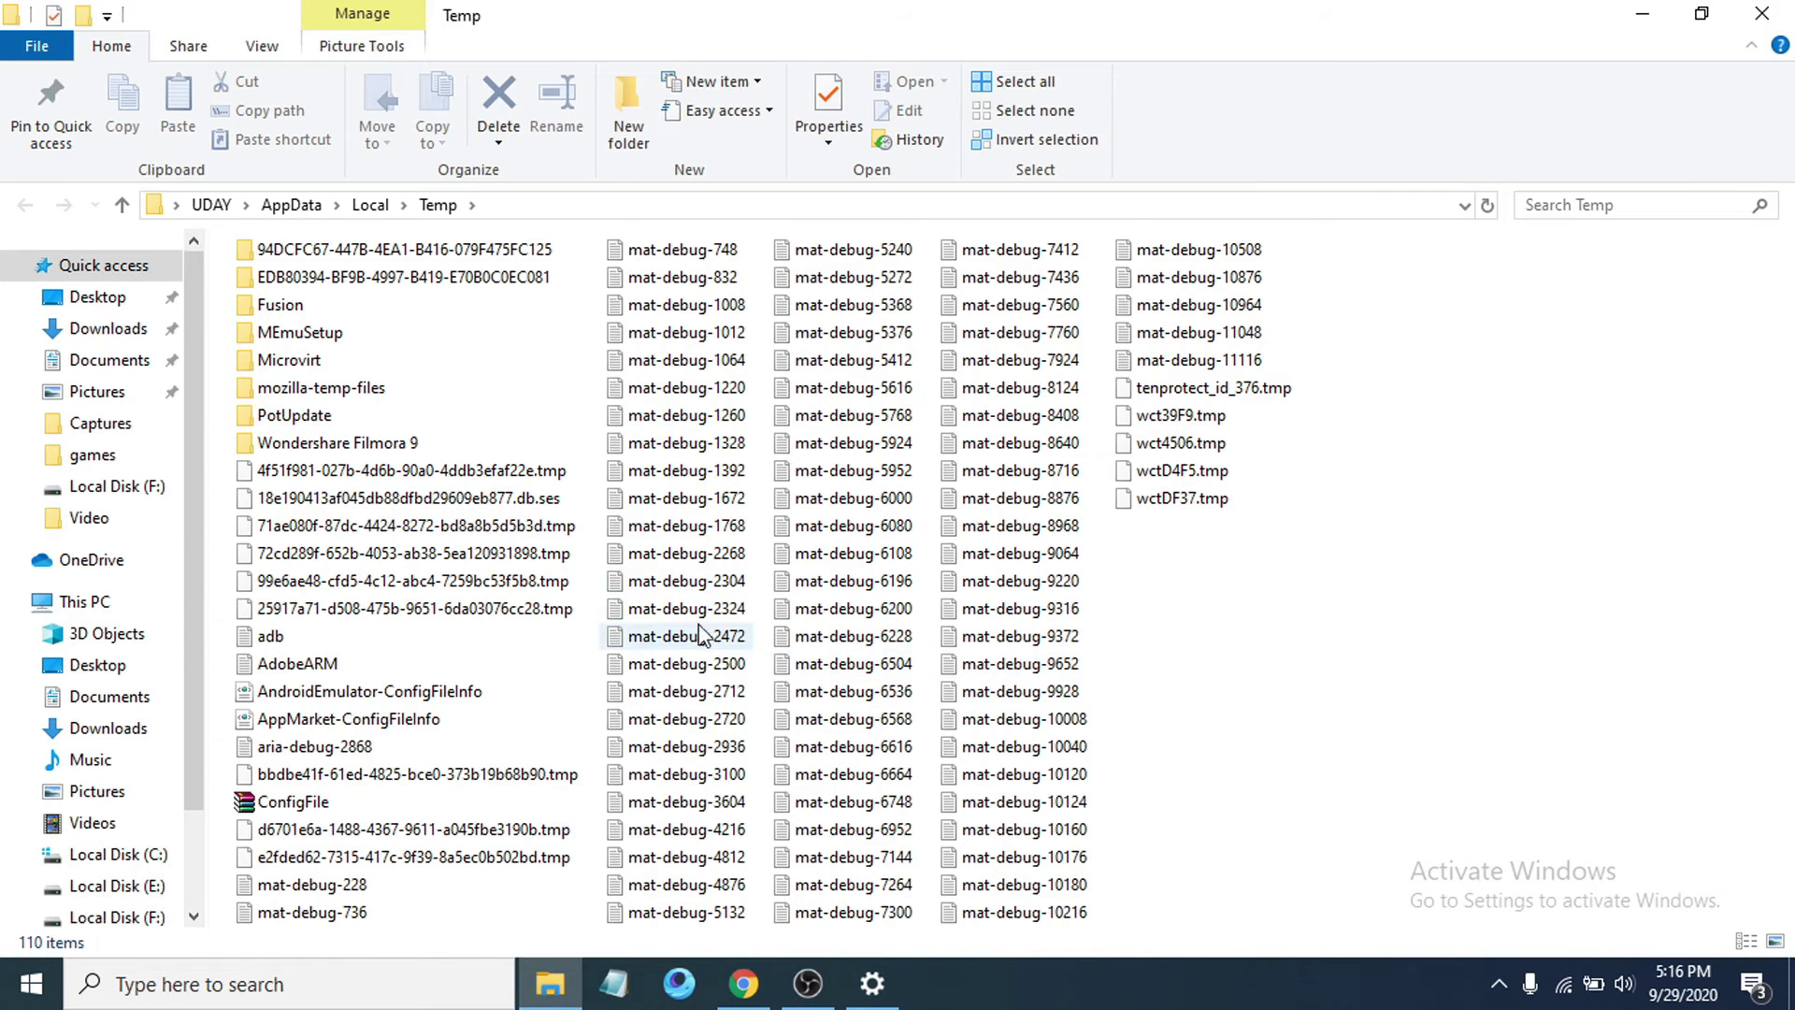
- Delete all files and folders in the user's Temp folder, skipping any item that is in use
{"action": "left_click", "coordinate": [626, 559]}
{"action": "key", "text": "ctrl+a"}
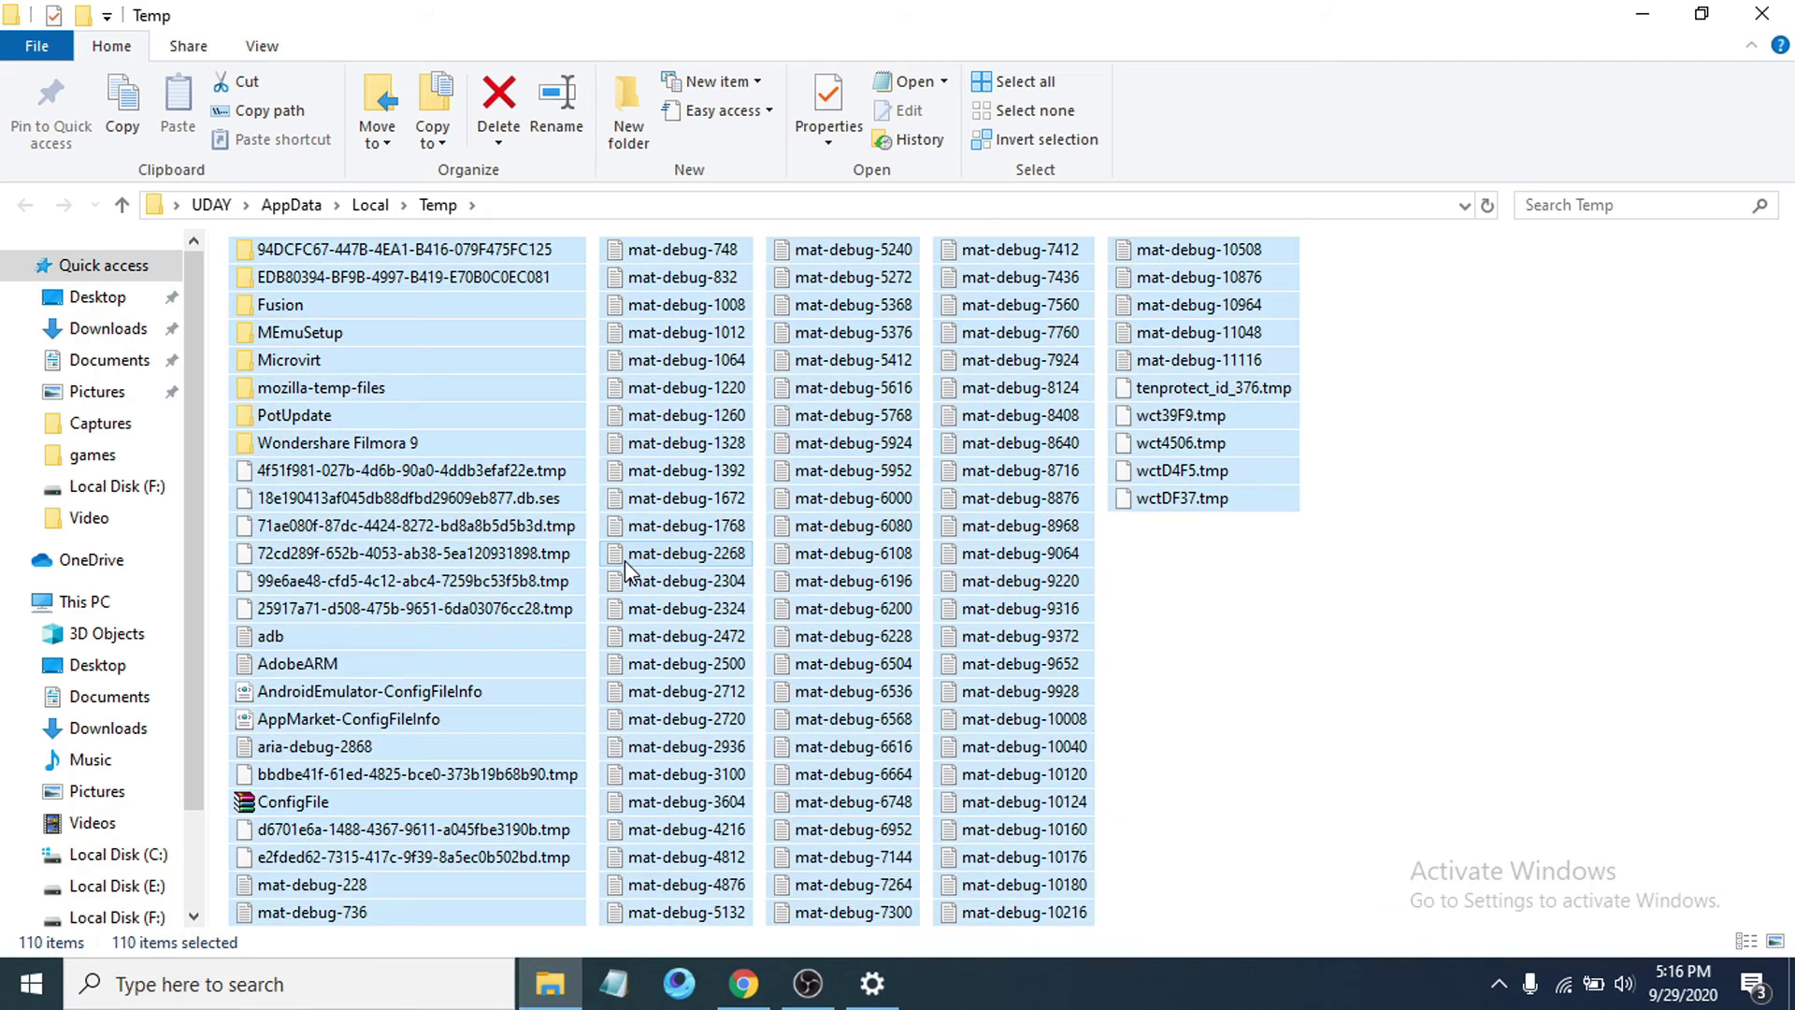
{"action": "right_click", "coordinate": [625, 560]}
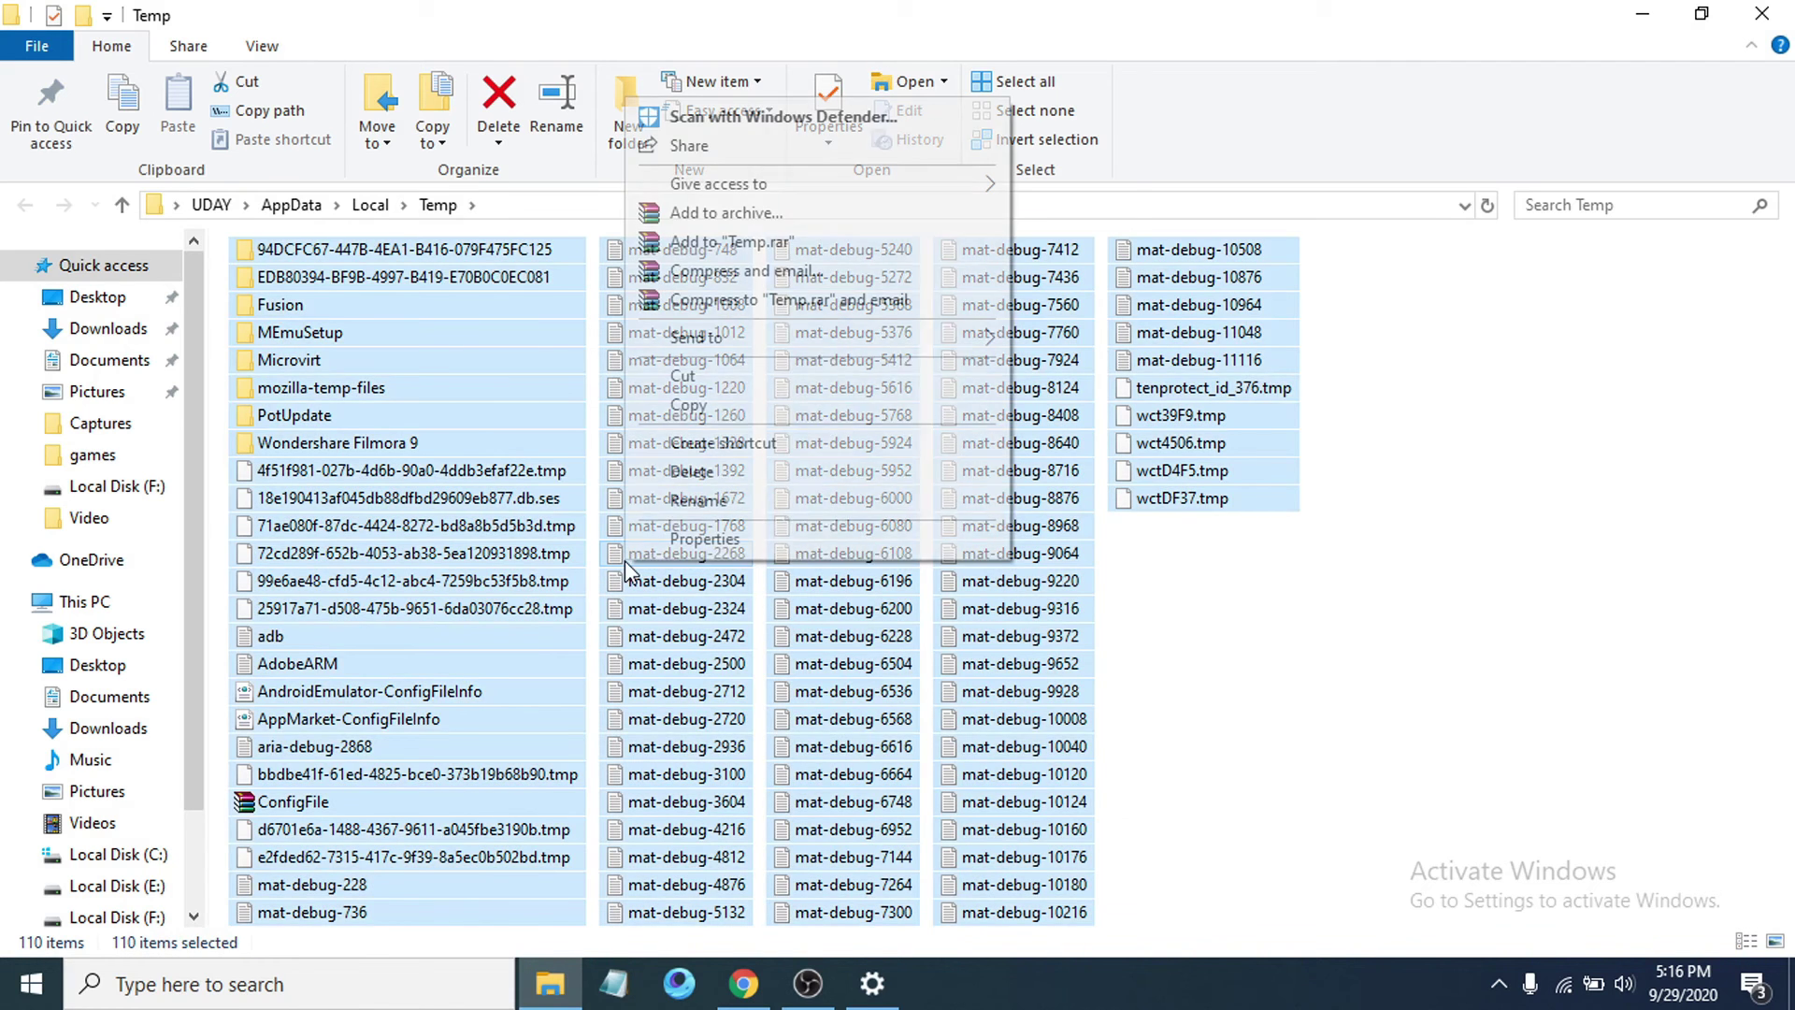
{"action": "left_click", "coordinate": [772, 471]}
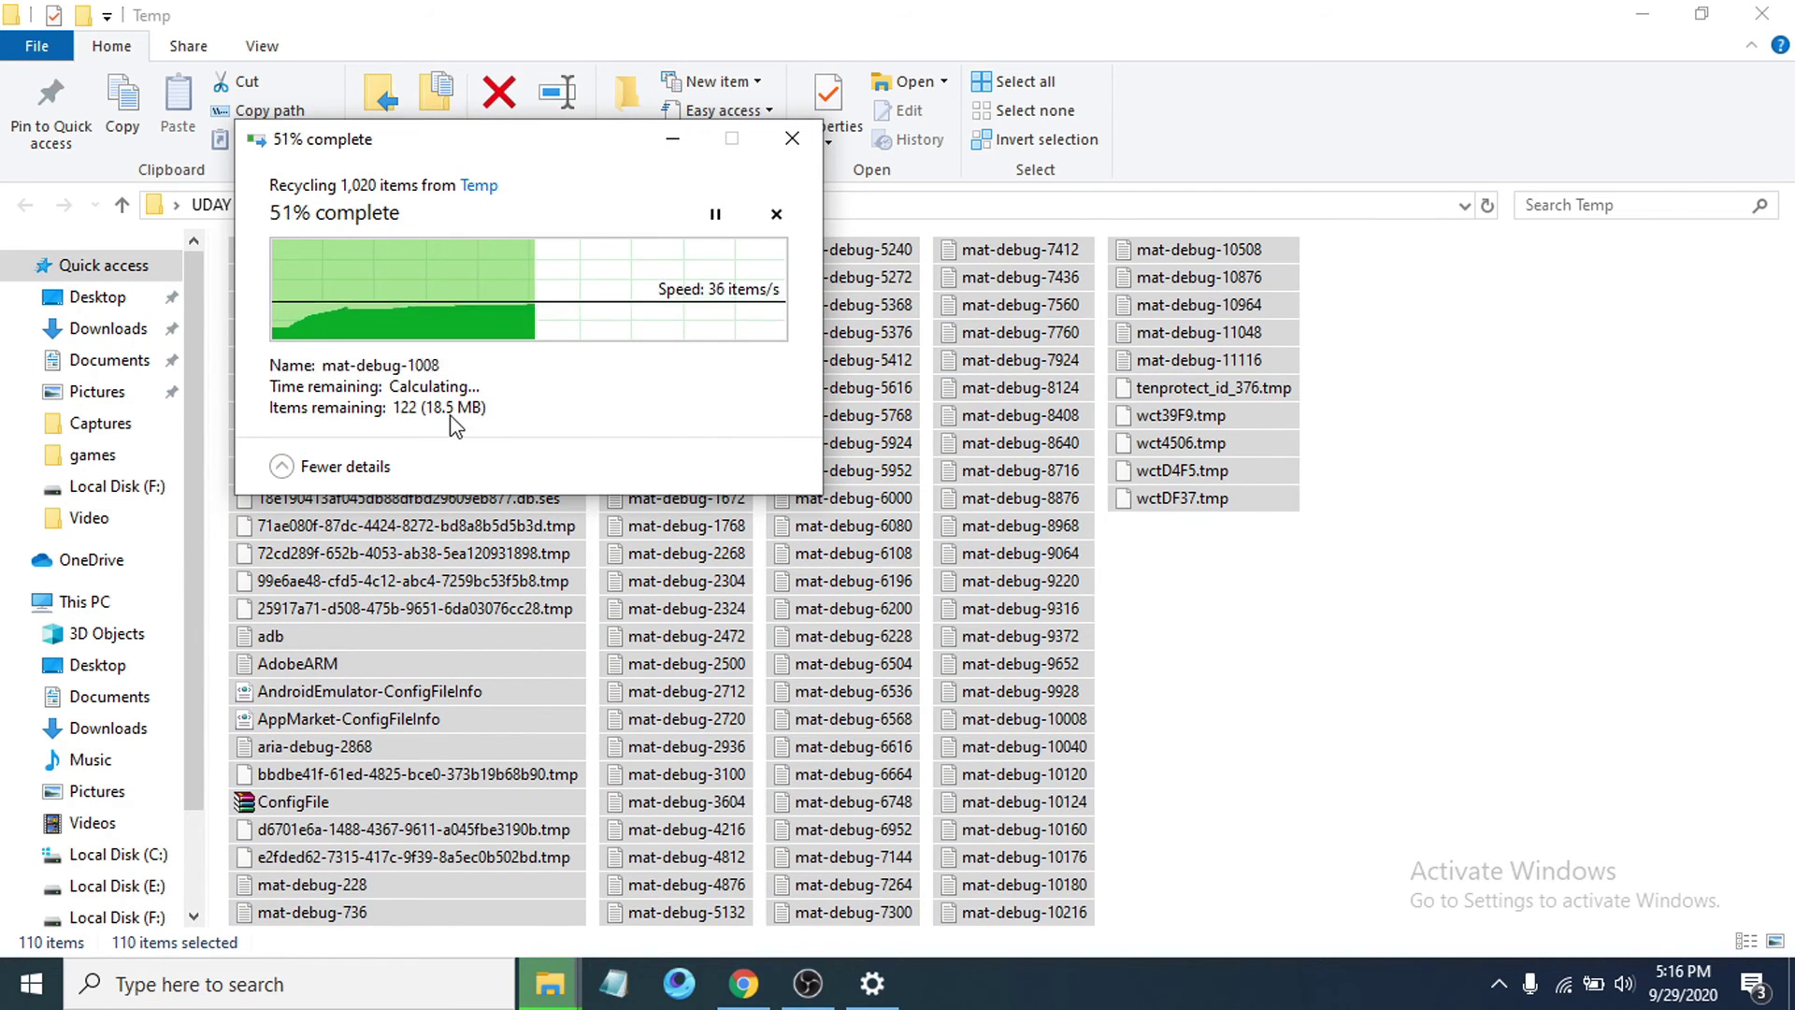
{"action": "left_click", "coordinate": [590, 404]}
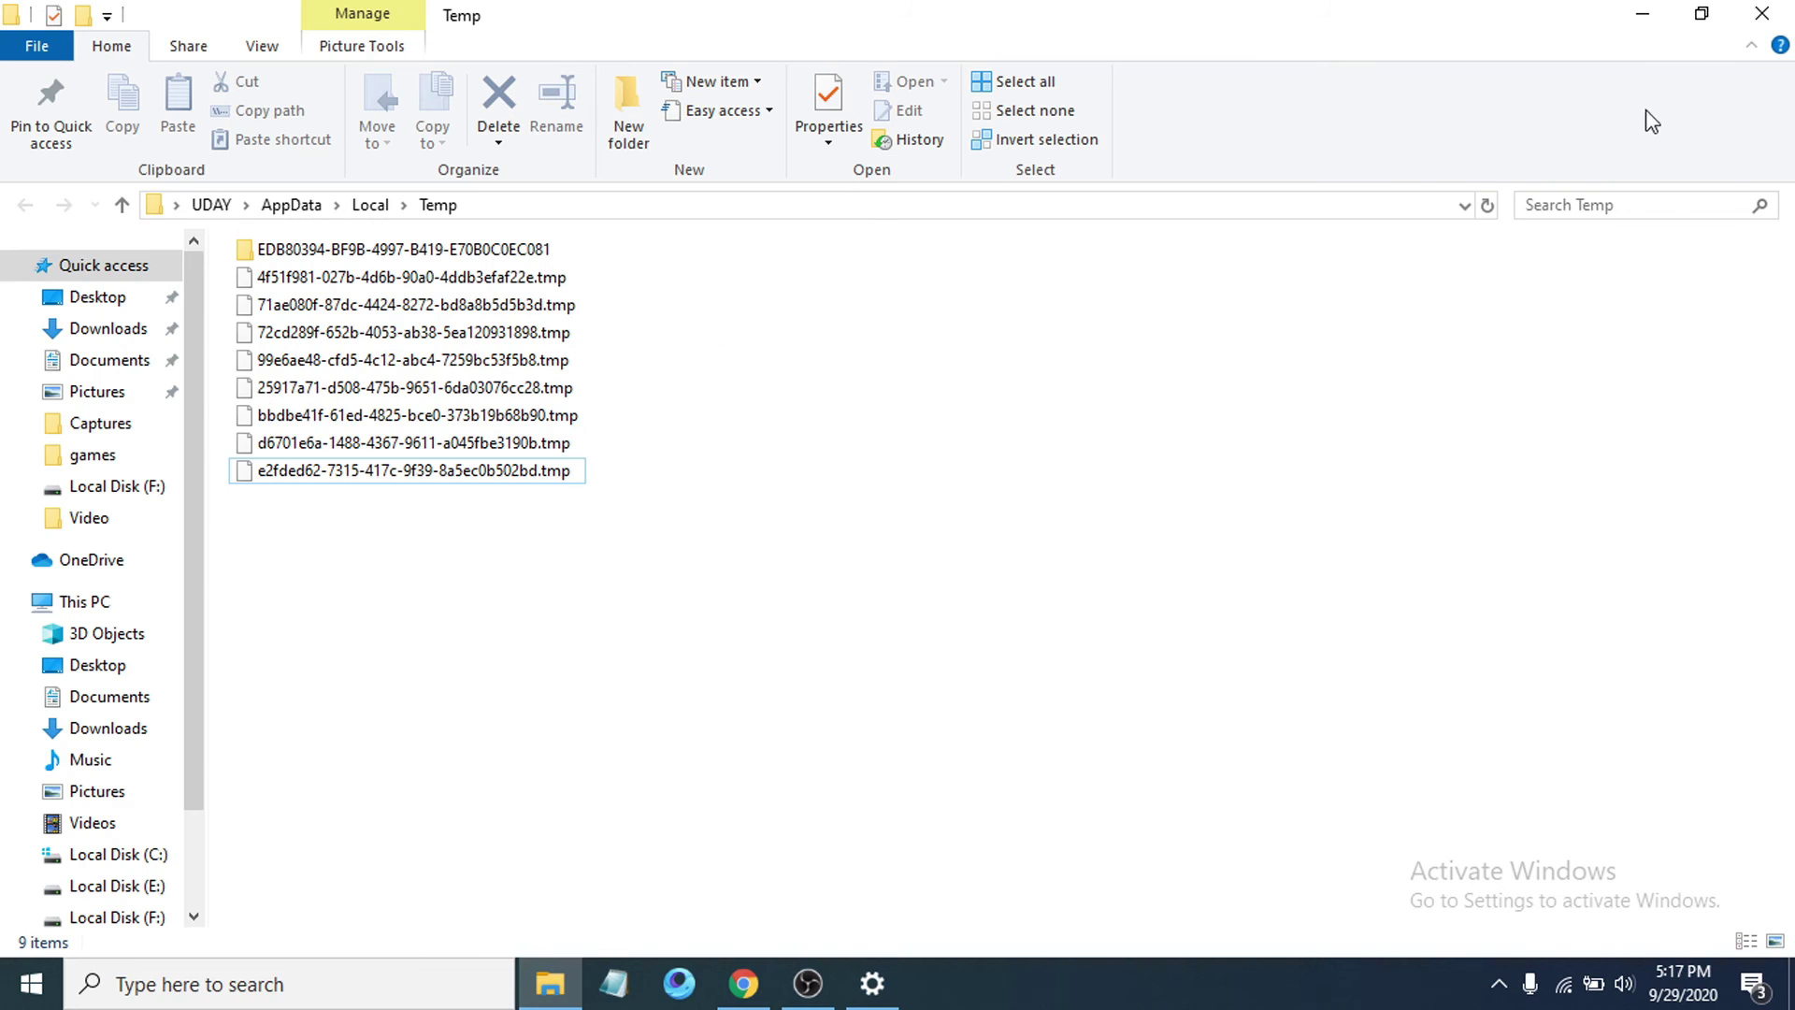
- Minimize the user's Temp folder window and refresh the desktop
{"action": "left_click", "coordinate": [1643, 14]}
{"action": "right_click", "coordinate": [788, 466]}
{"action": "left_click", "coordinate": [874, 544]}
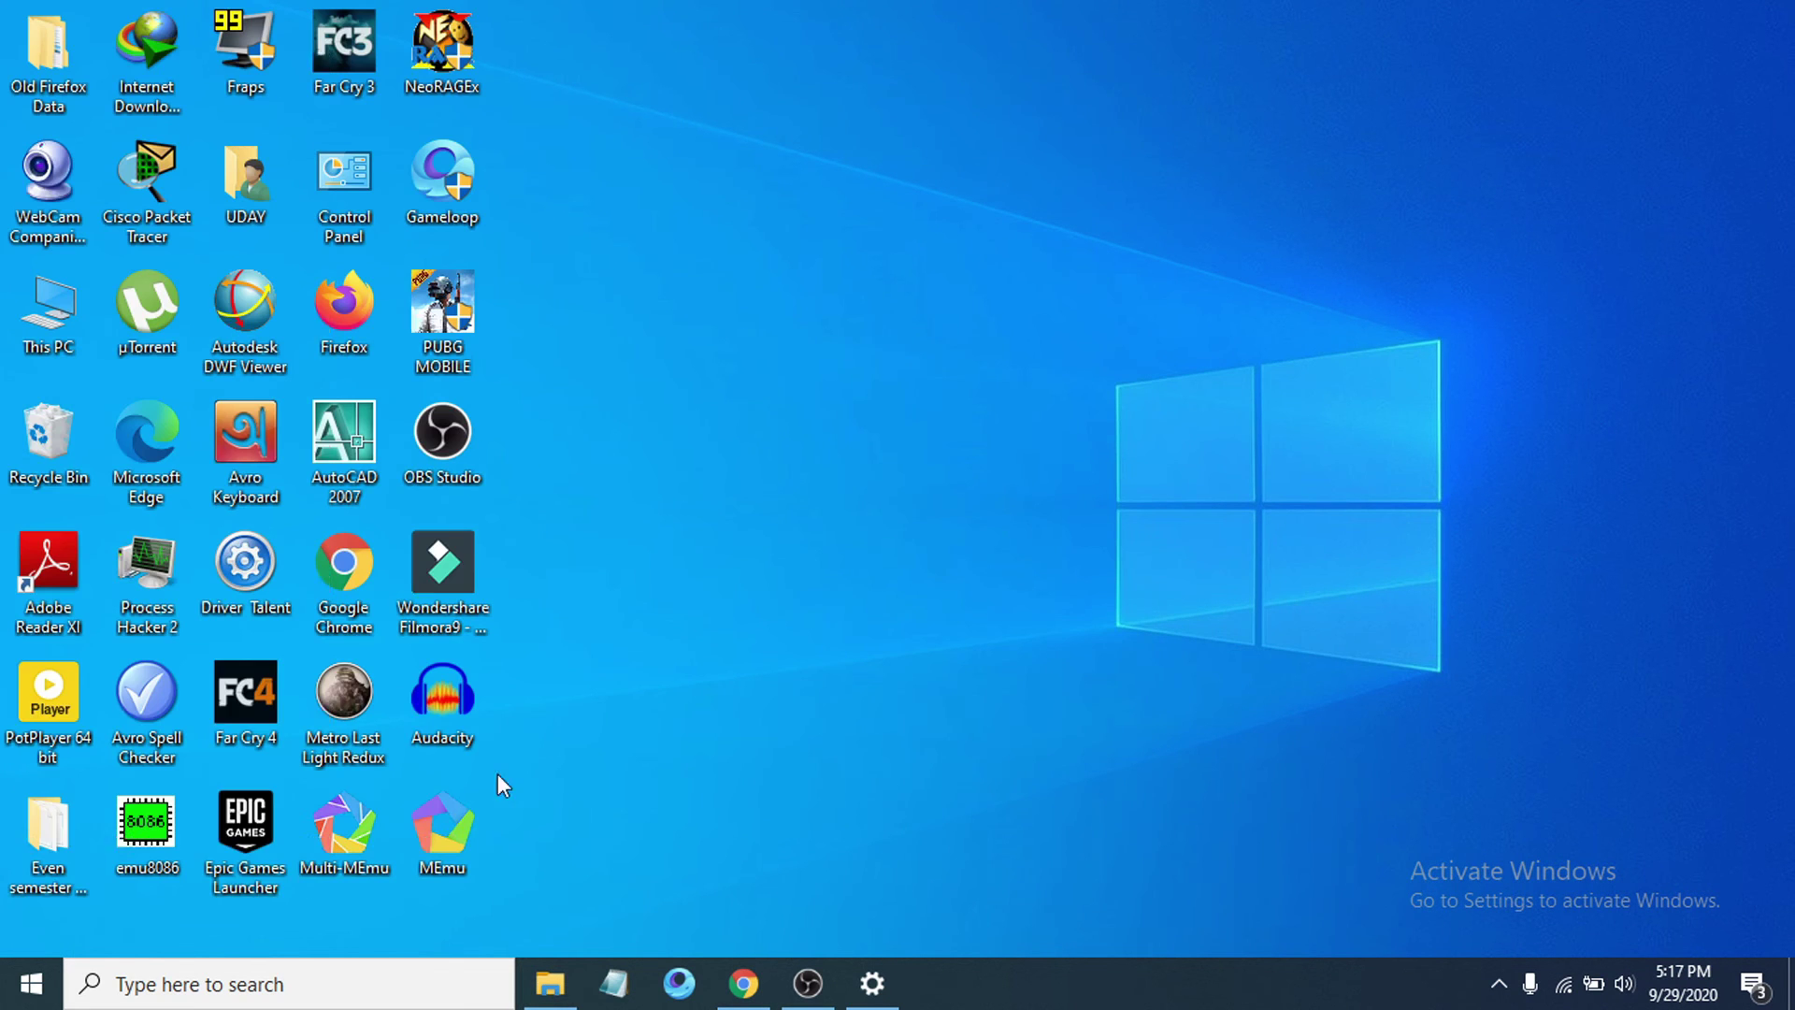
- Open the Windows Temp folder by running the earlier Temp entry from the Run dialog's history
{"action": "right_click", "coordinate": [31, 984]}
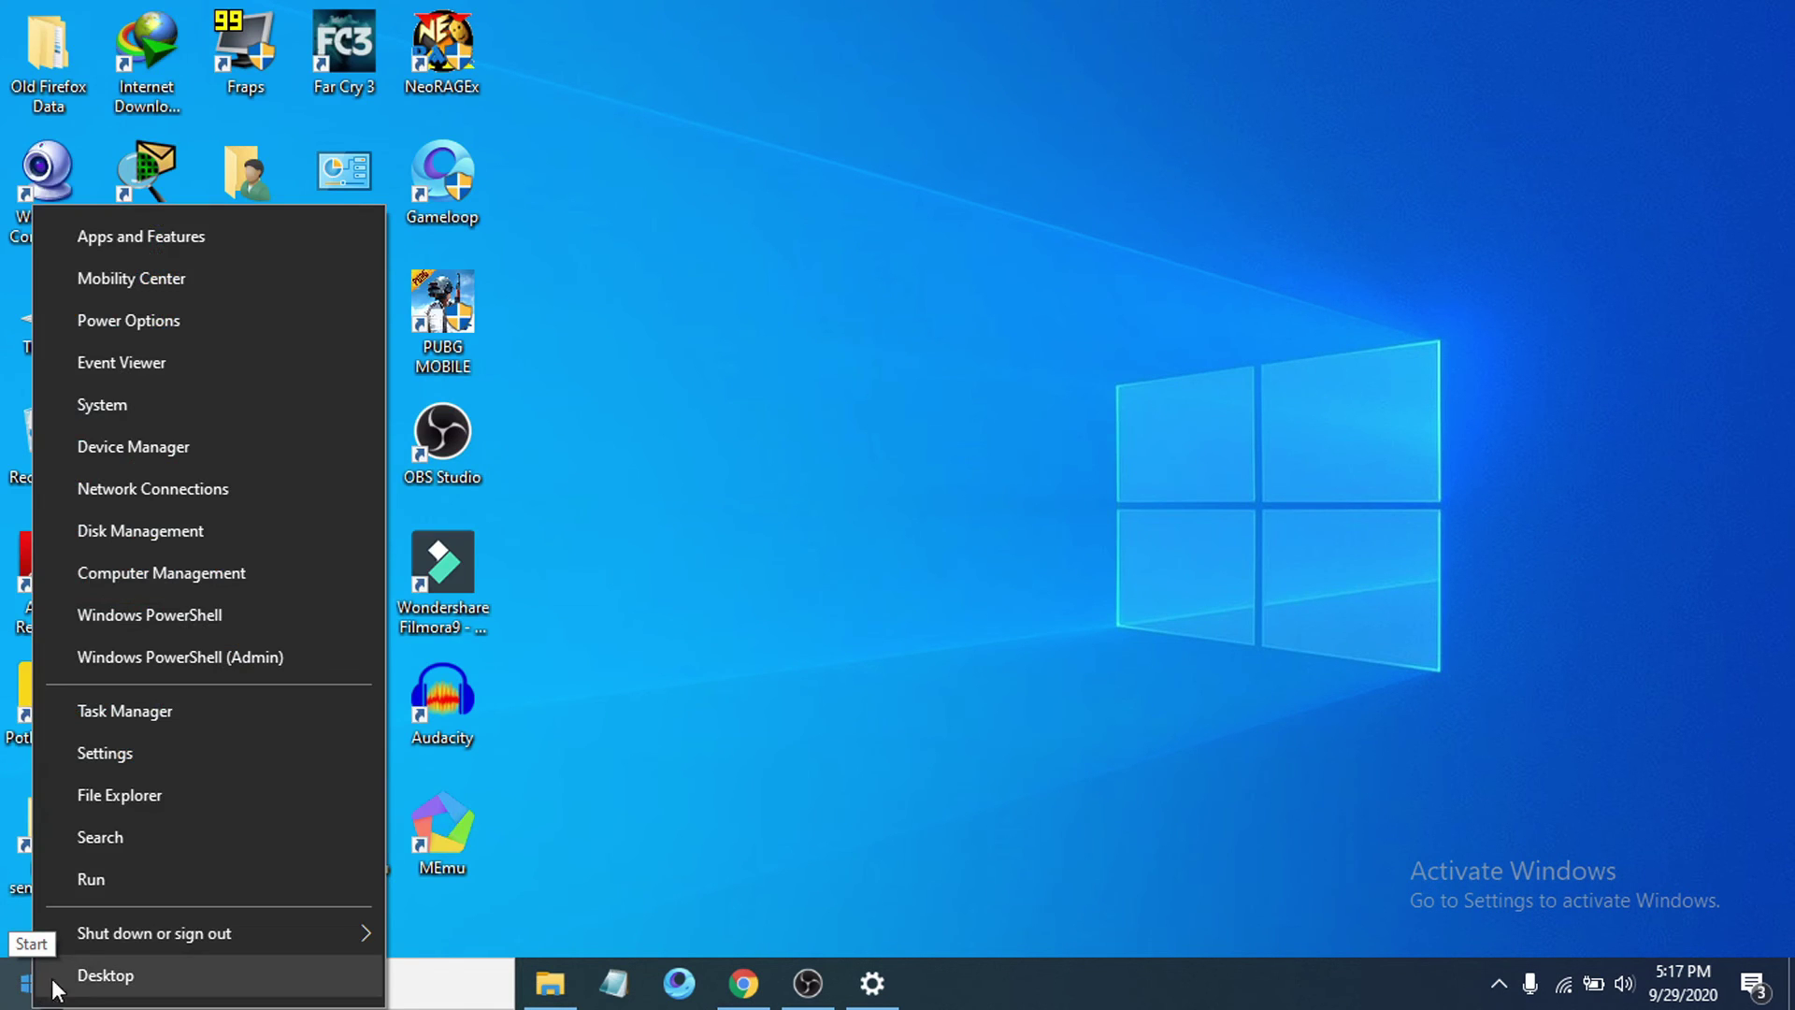
{"action": "left_click", "coordinate": [126, 890]}
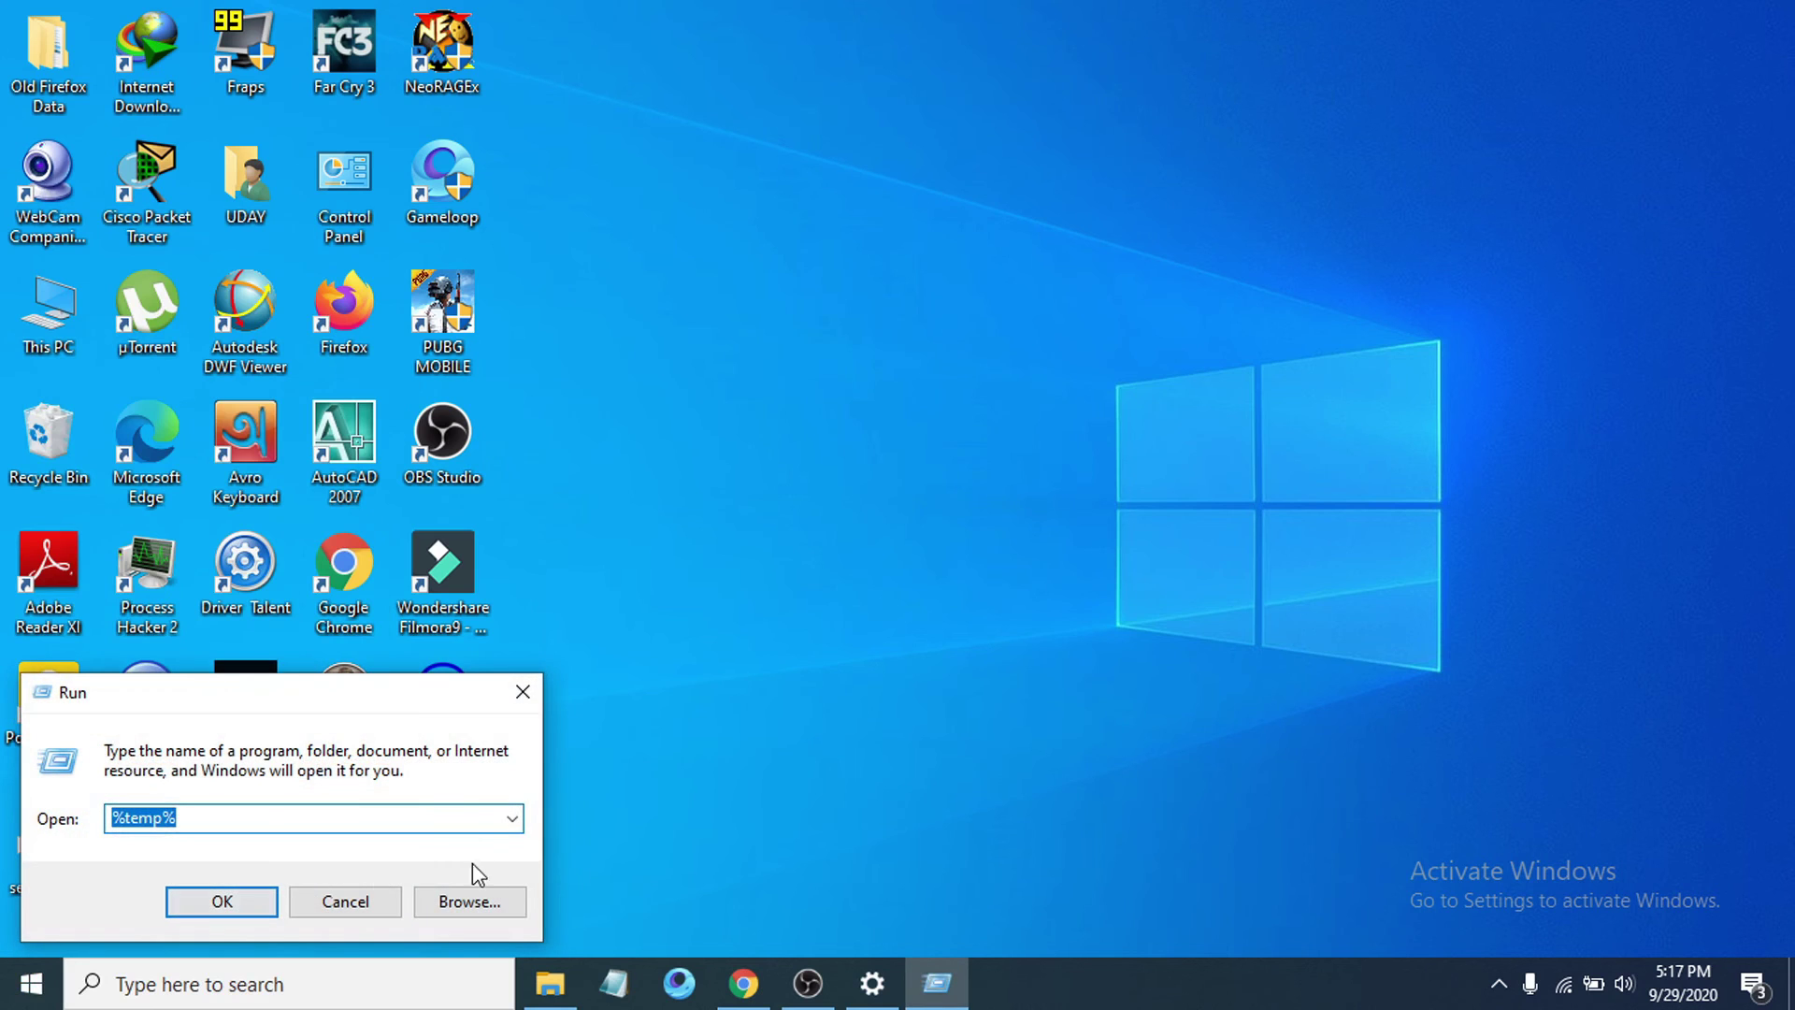
{"action": "left_click", "coordinate": [512, 819]}
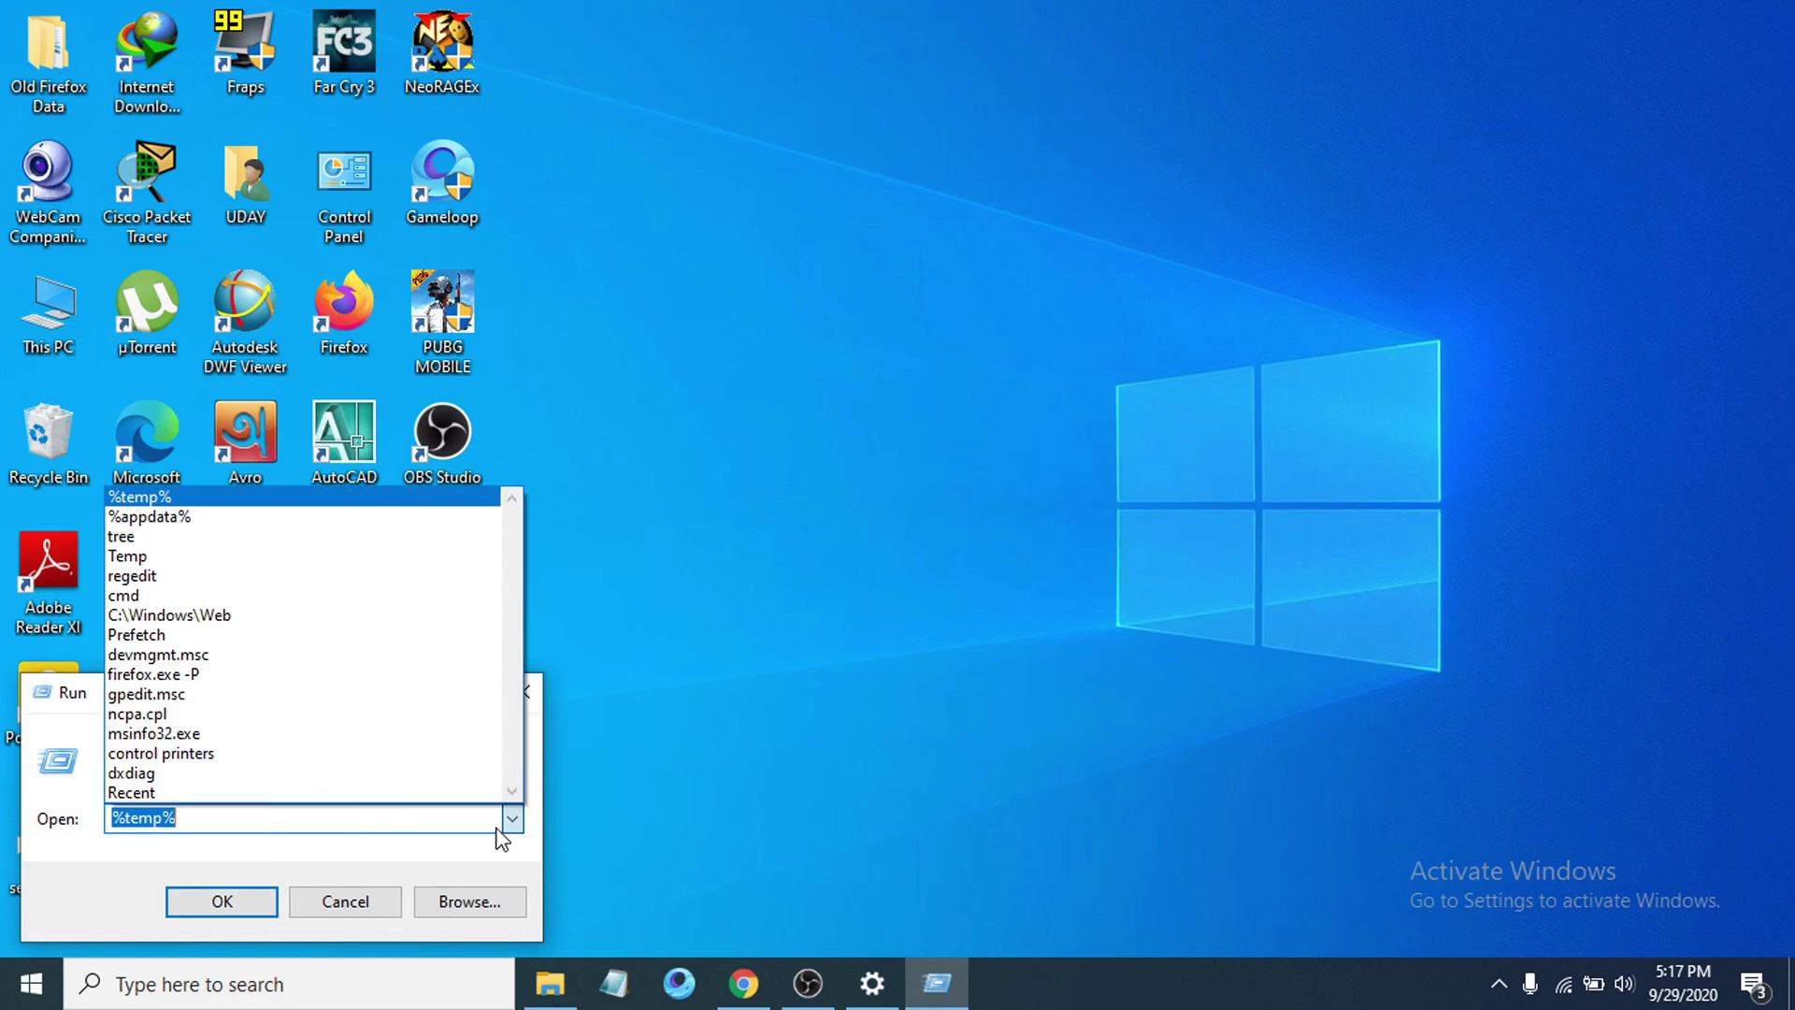
{"action": "left_click", "coordinate": [225, 559]}
{"action": "left_click", "coordinate": [240, 909]}
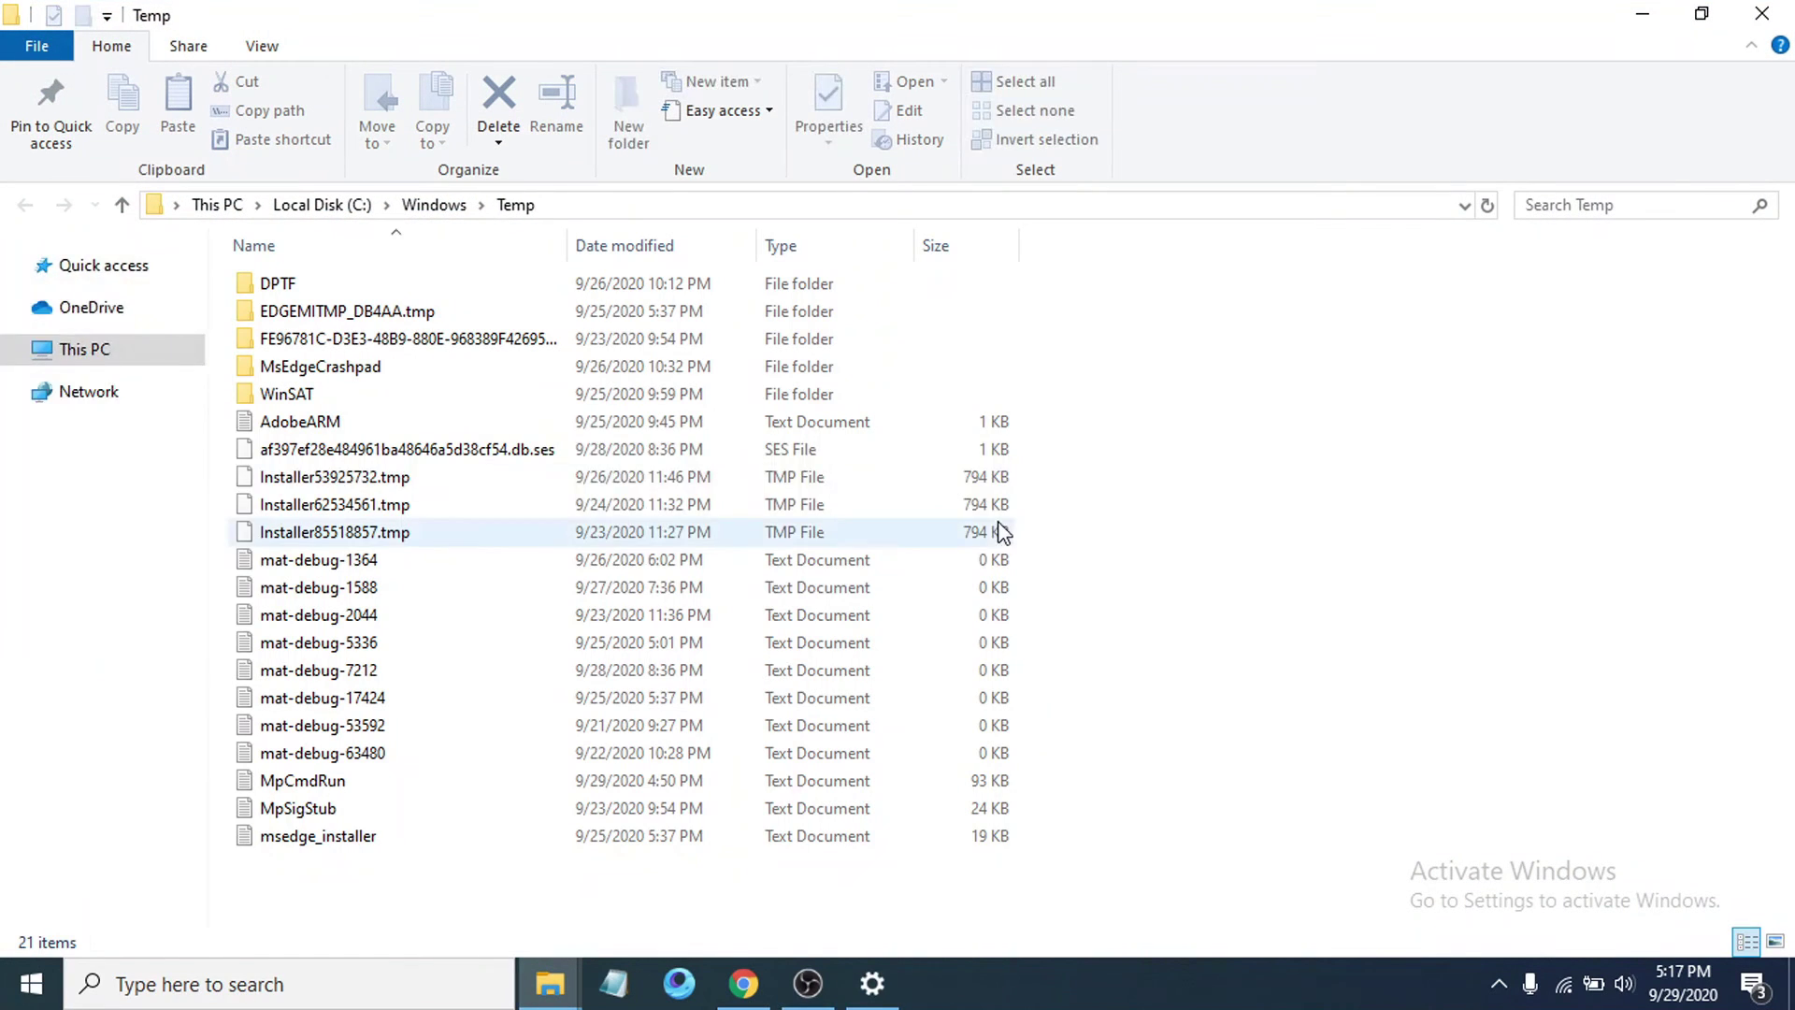
- Delete all files and folders in C:\Windows\Temp, skipping the items that are in use
{"action": "left_click", "coordinate": [443, 484]}
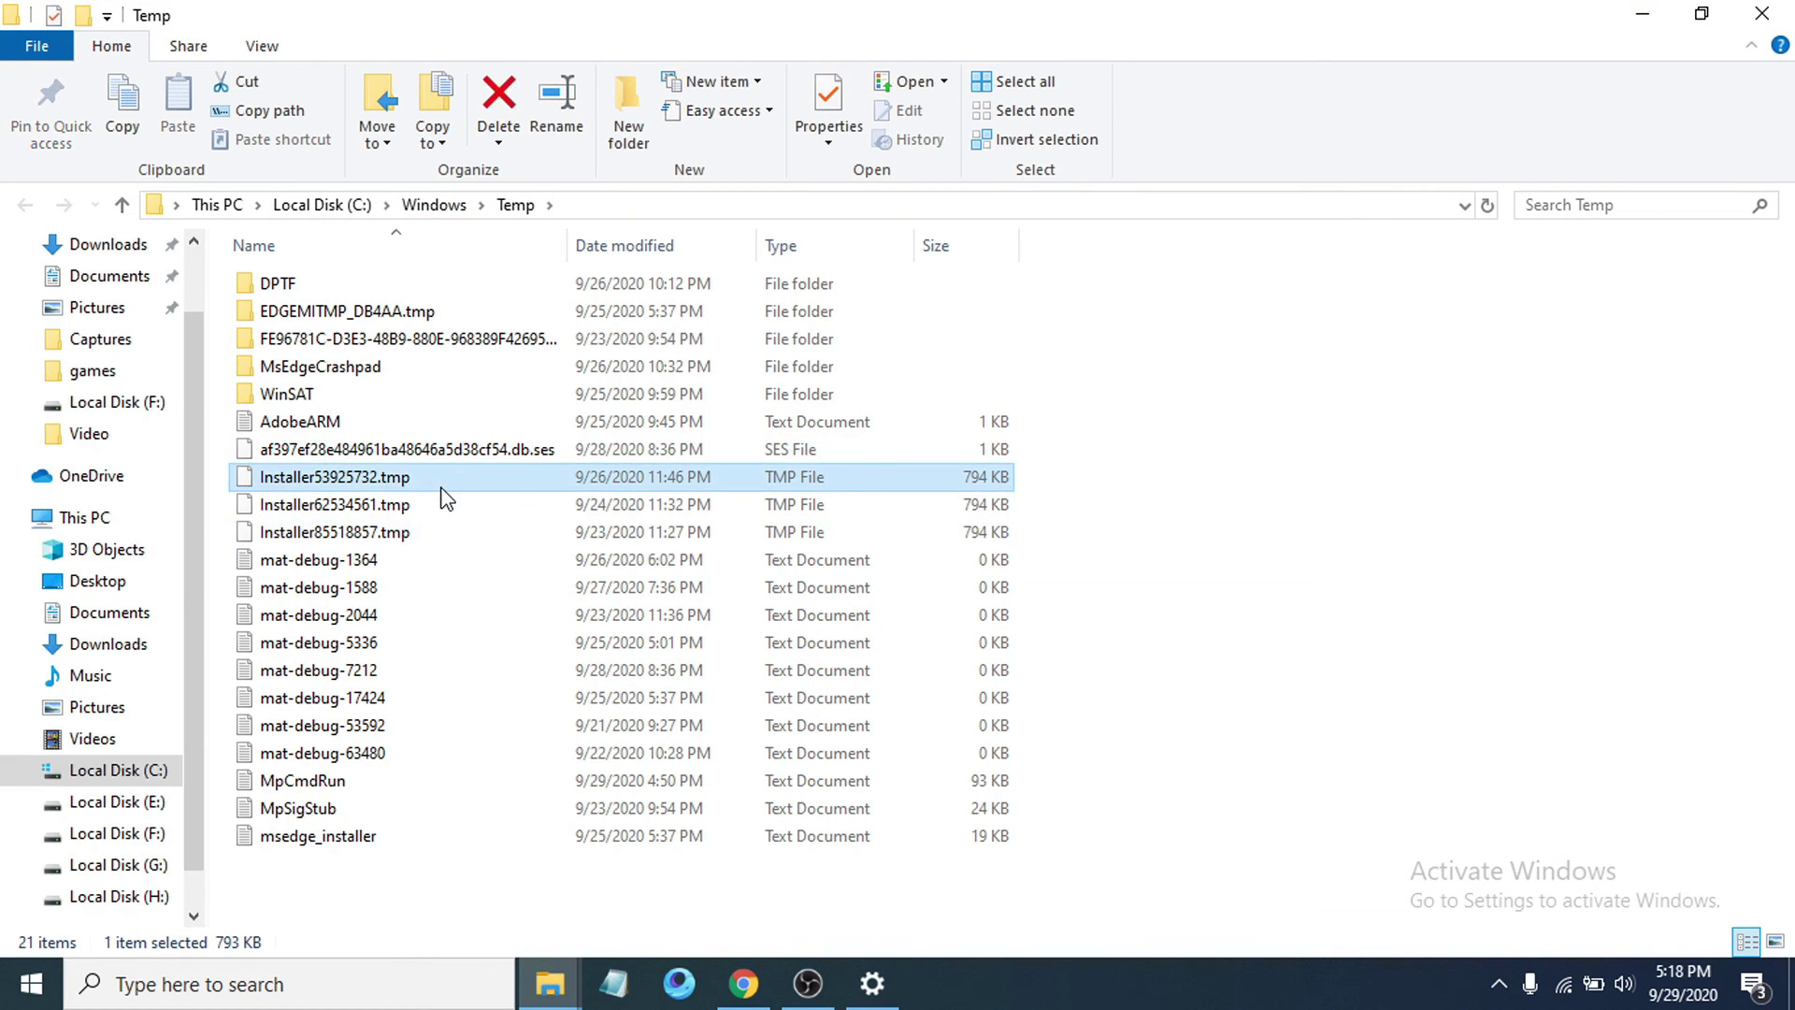
{"action": "key", "text": "ctrl+a"}
{"action": "right_click", "coordinate": [441, 486]}
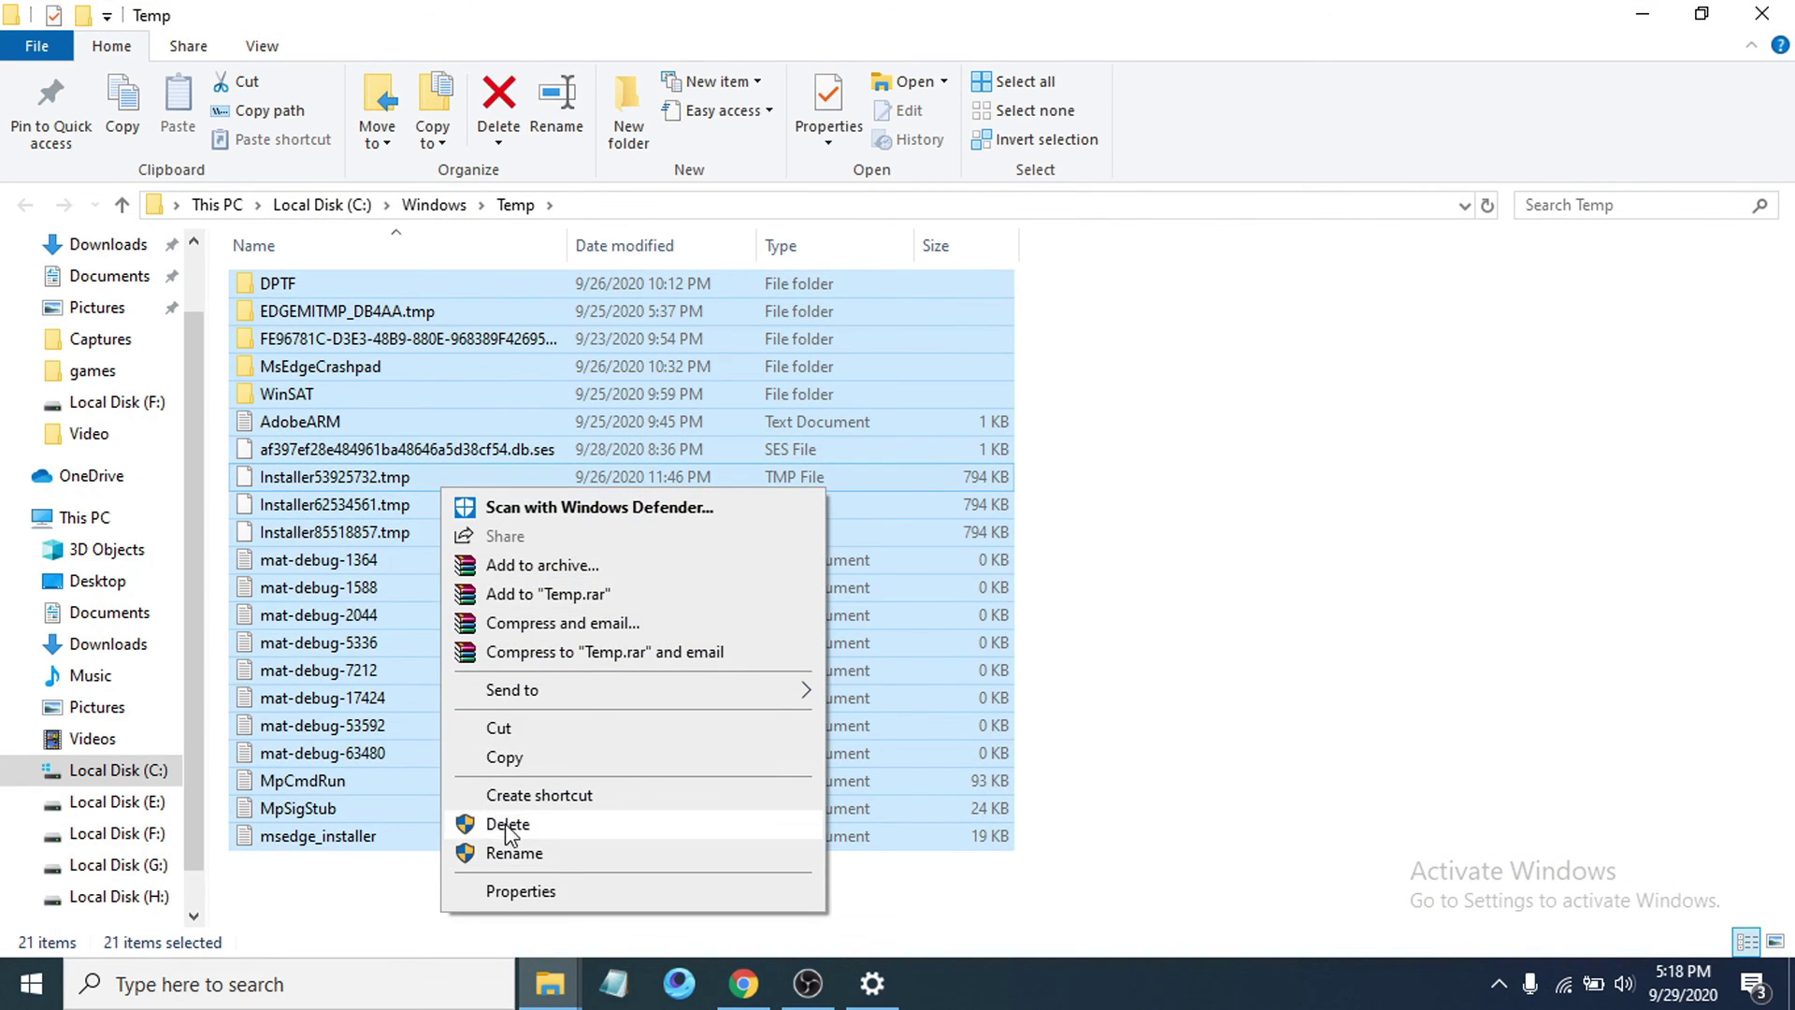
{"action": "left_click", "coordinate": [506, 822]}
{"action": "left_click", "coordinate": [841, 367]}
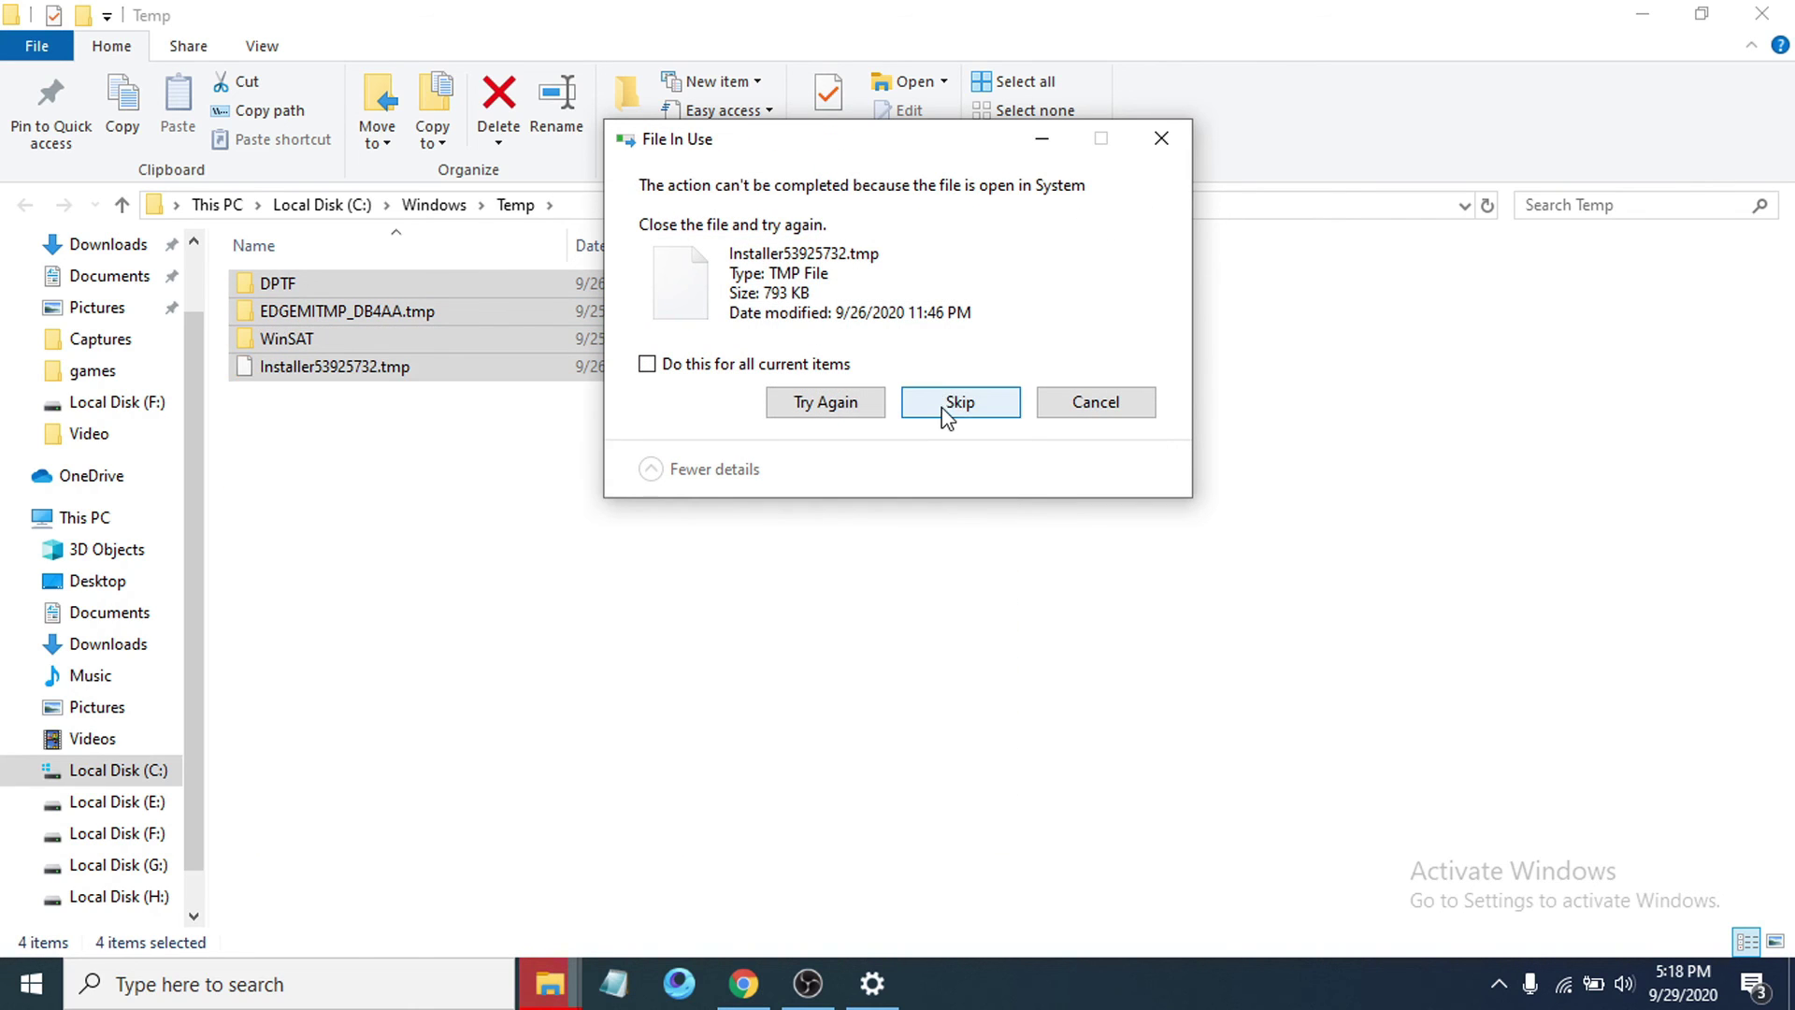
{"action": "left_click", "coordinate": [945, 411]}
{"action": "left_click", "coordinate": [949, 418]}
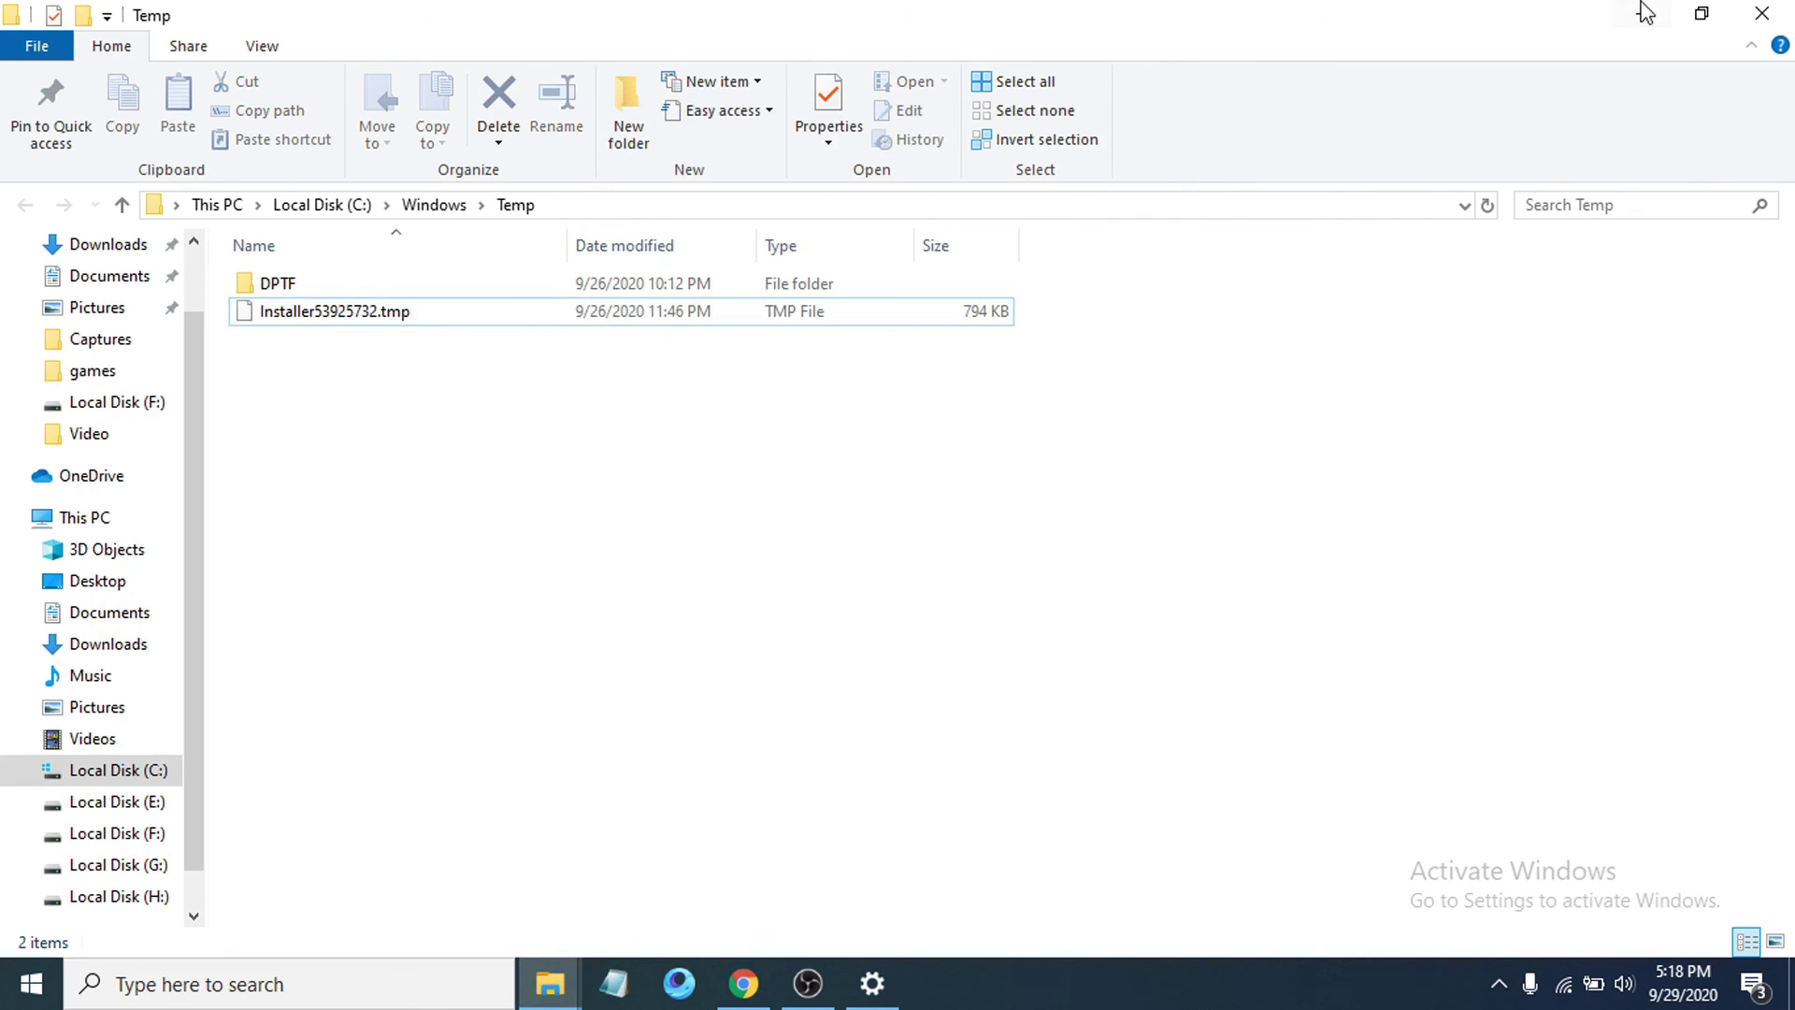
- Minimize the Windows Temp folder window and refresh the desktop
{"action": "left_click", "coordinate": [1642, 9]}
{"action": "right_click", "coordinate": [919, 378]}
{"action": "left_click", "coordinate": [1010, 462]}
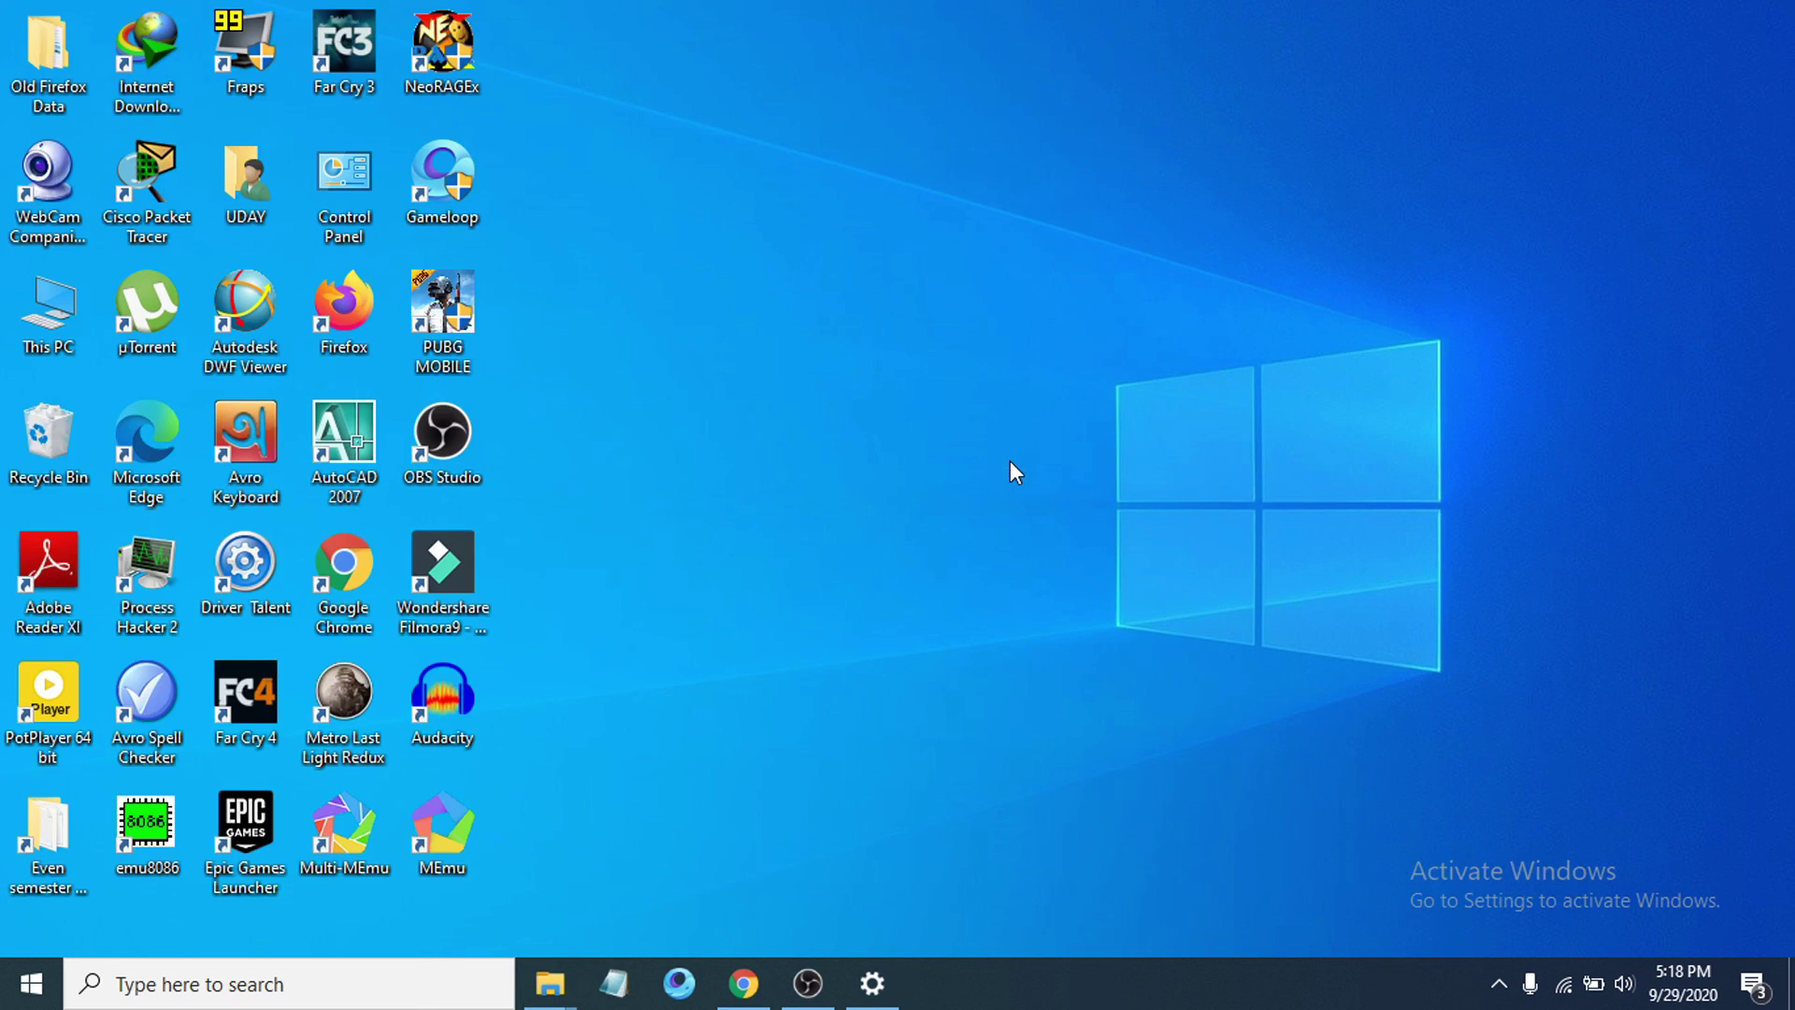